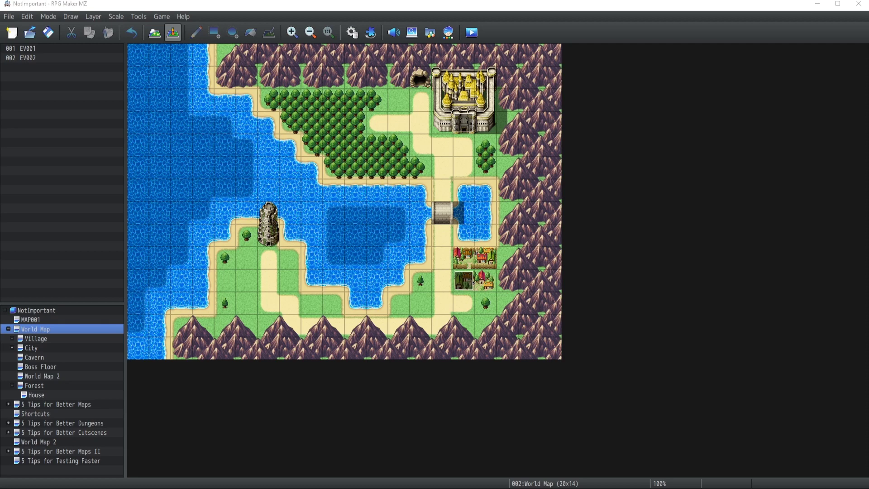
Open the Database to the Common Events list and select 0001 Music Manager
left_click(351, 32)
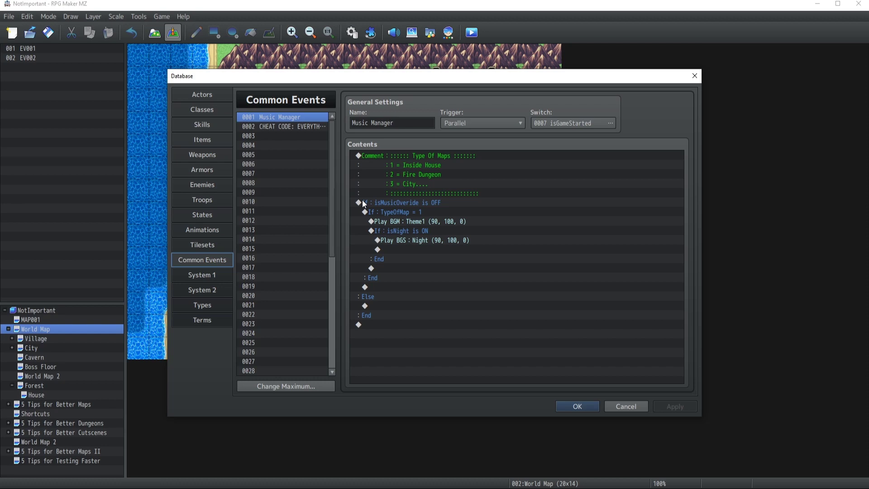
left_click(273, 117)
Clear common events 0002 CHEAT CODE and 0001 Music Manager
left_click(270, 126)
key("Delete")
left_click(270, 118)
key("Delete")
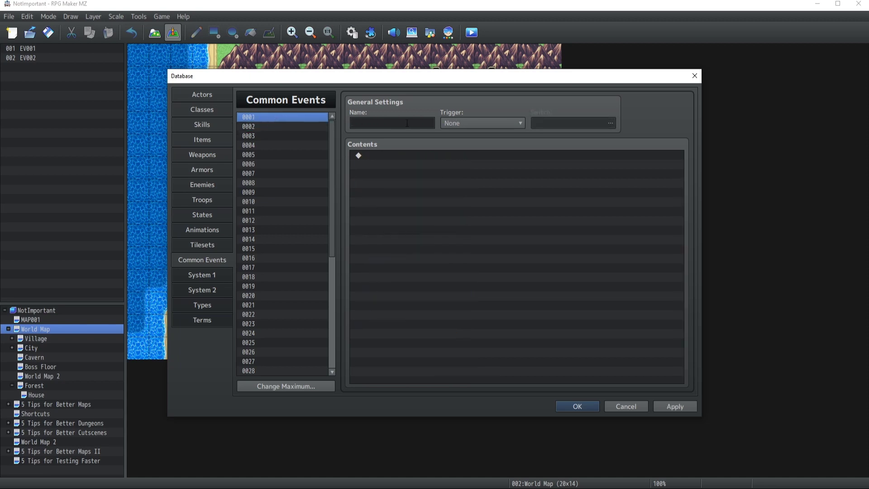
Name event 0001 Game Manager with a Parallel trigger gated by switch 0007 isGameStarted
left_click(401, 124)
type("Game Mana")
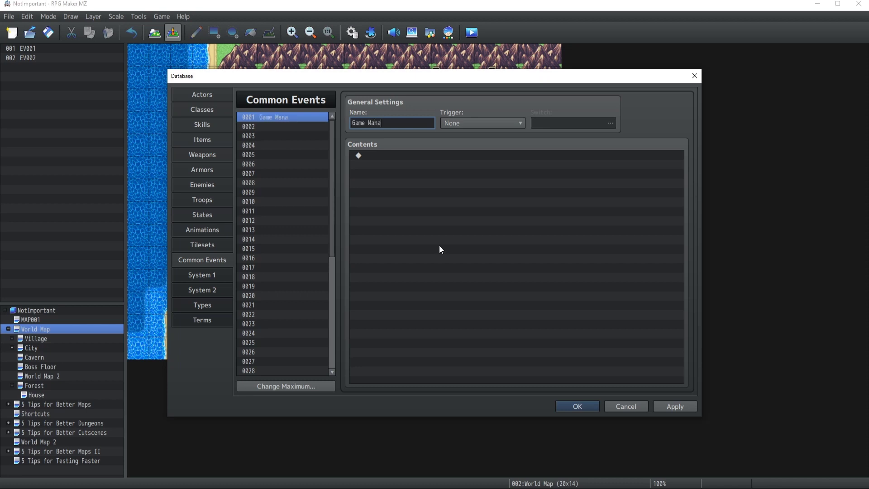
type("ger")
left_click(431, 216)
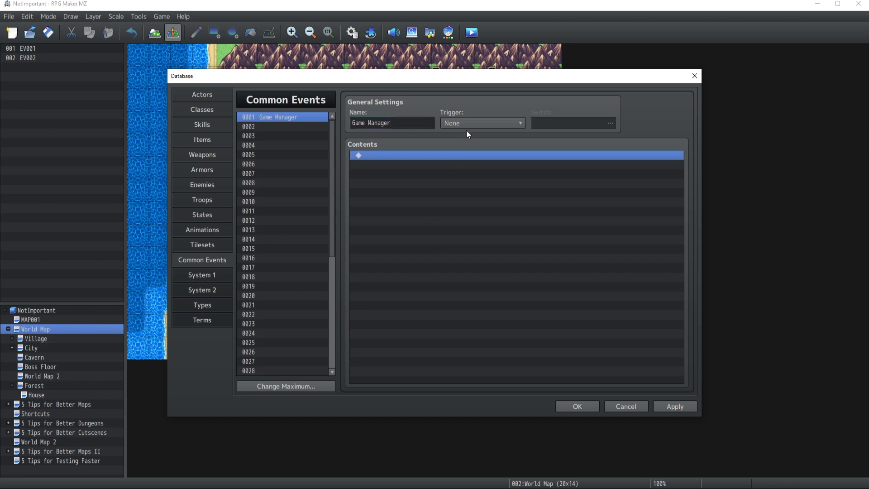
left_click(467, 125)
left_click(463, 156)
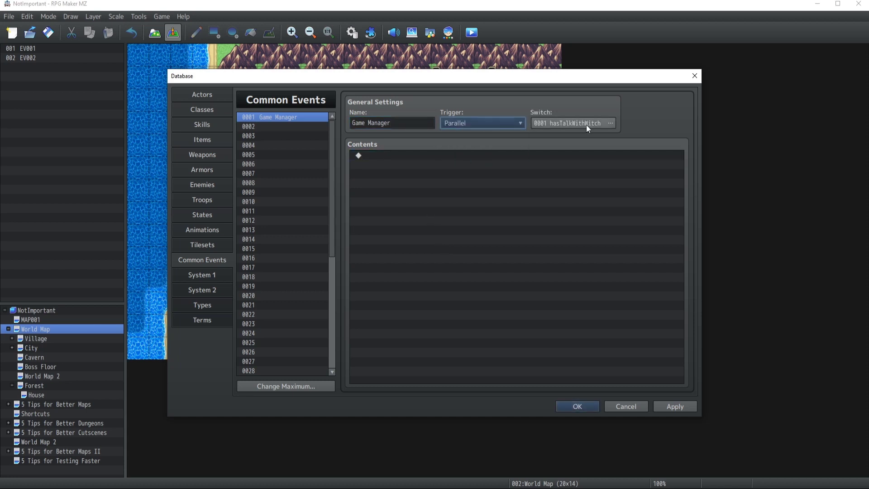
left_click(587, 127)
left_click(465, 199)
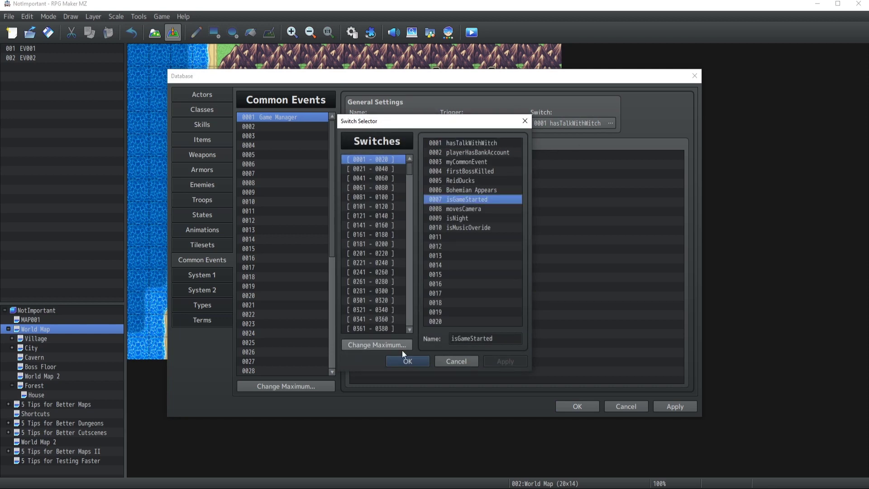
left_click(403, 361)
left_click(412, 154)
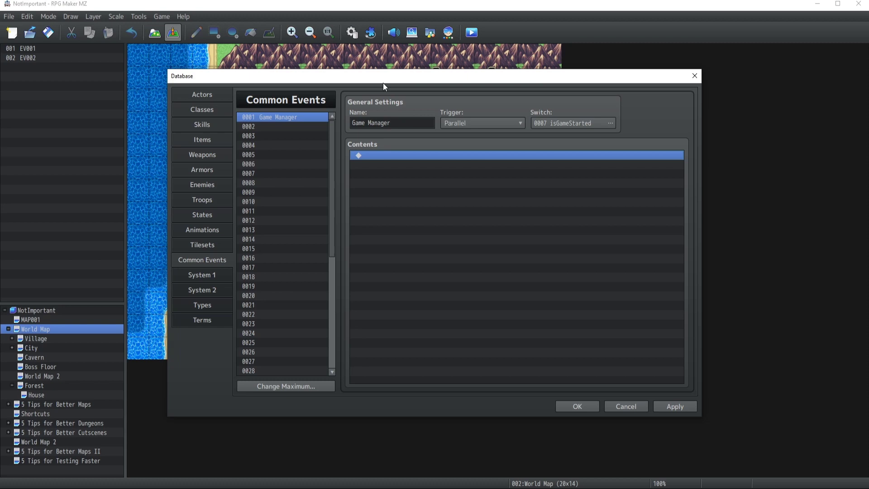
Start a Control Variables command targeting variable 0011, named HeroX
double_click(396, 156)
left_click(452, 241)
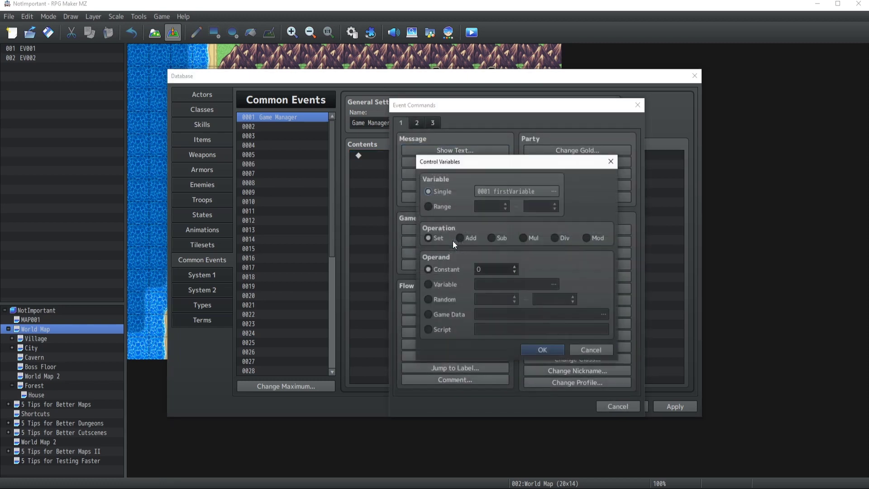
left_click(545, 192)
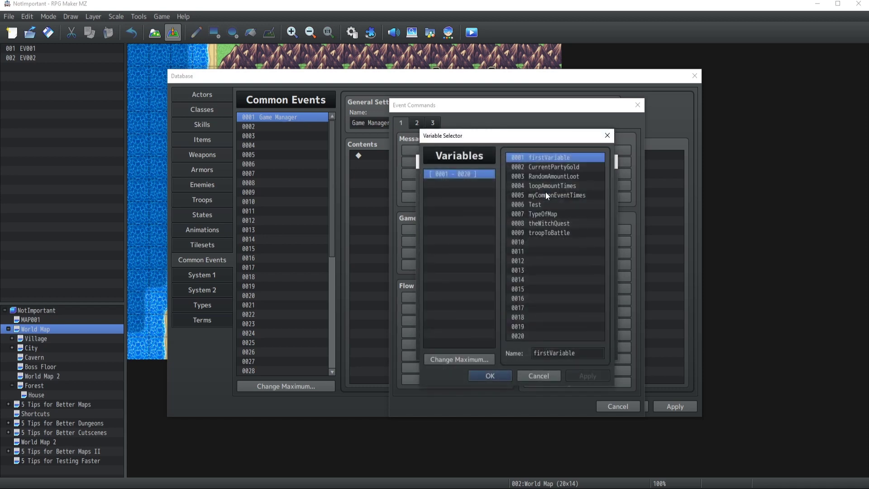
left_click(545, 252)
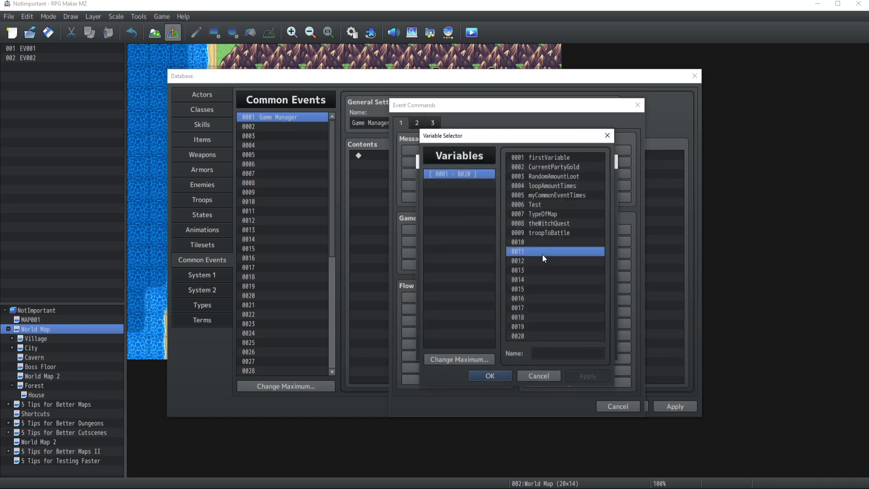
left_click(551, 351)
type("HeroX")
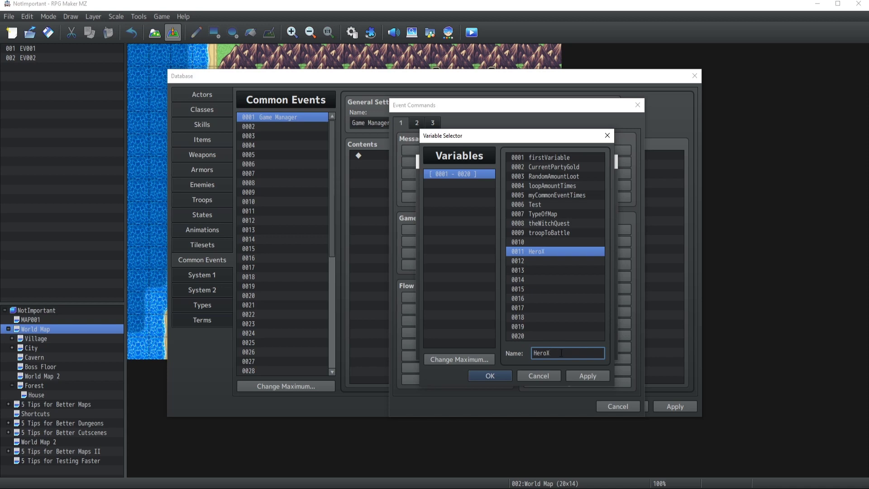
left_click(582, 376)
left_click(509, 372)
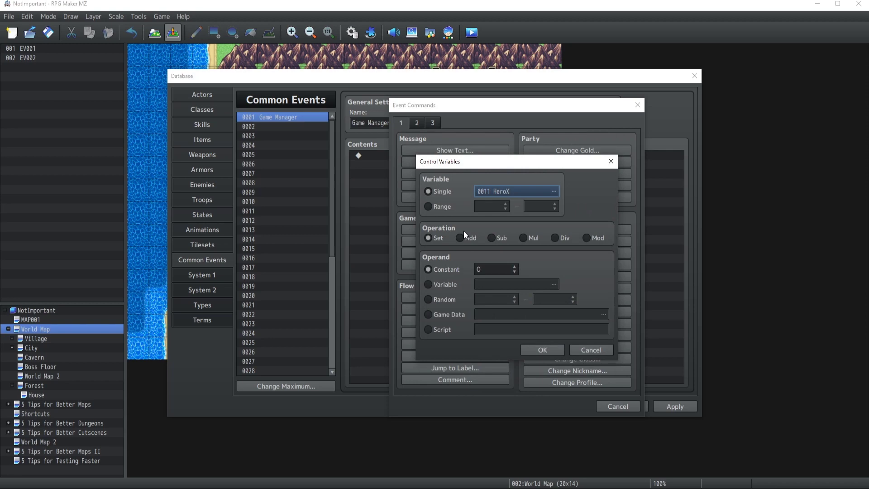
Set its value to the Player's Map X and add the command
left_click(426, 316)
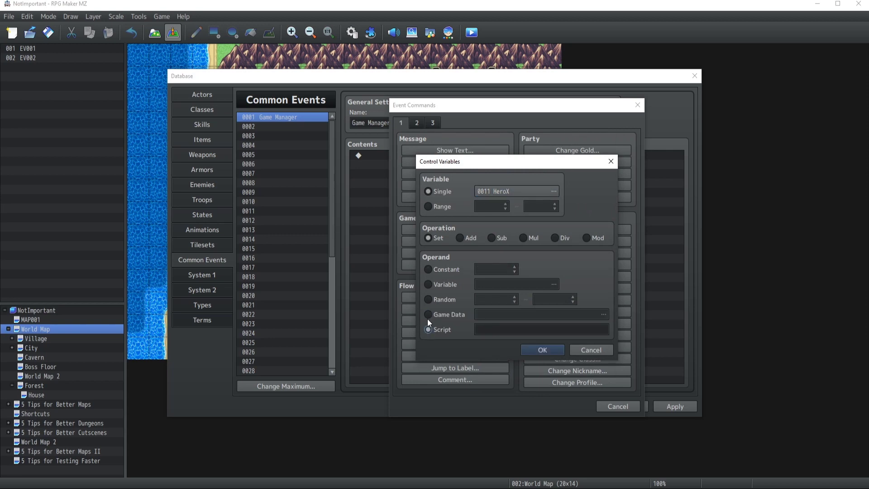
left_click(499, 314)
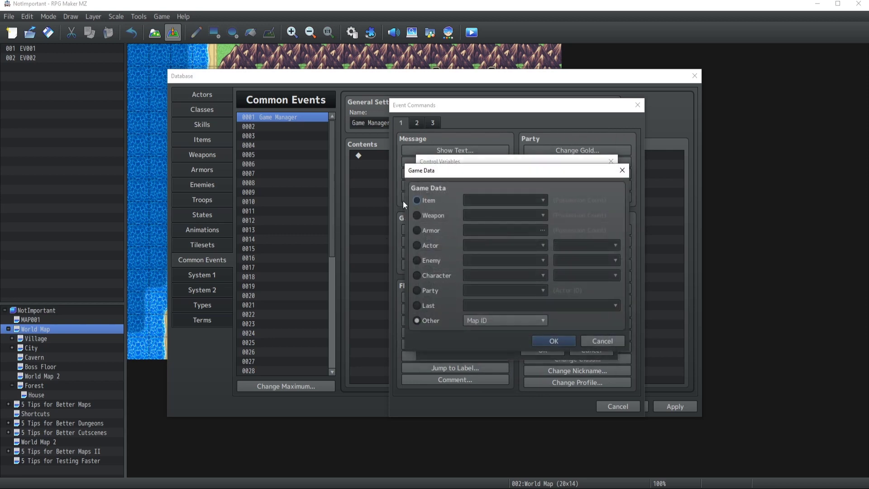
left_click(415, 275)
left_click(573, 276)
left_click(569, 288)
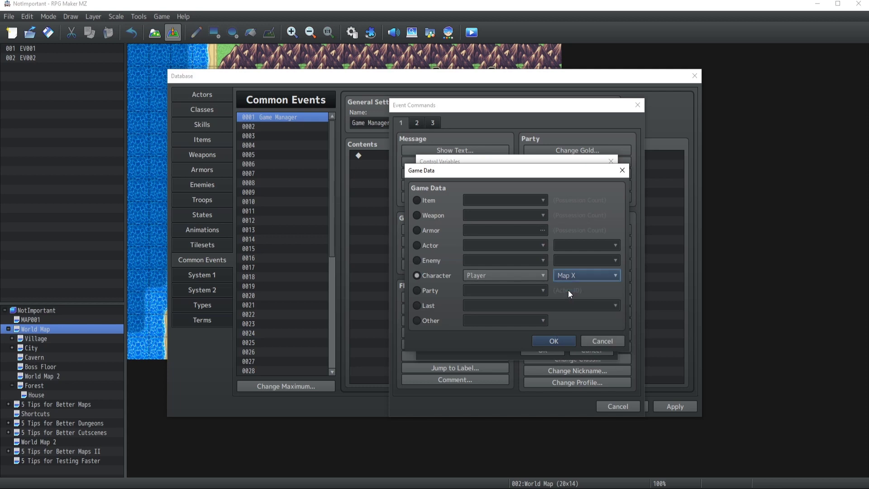
left_click(548, 341)
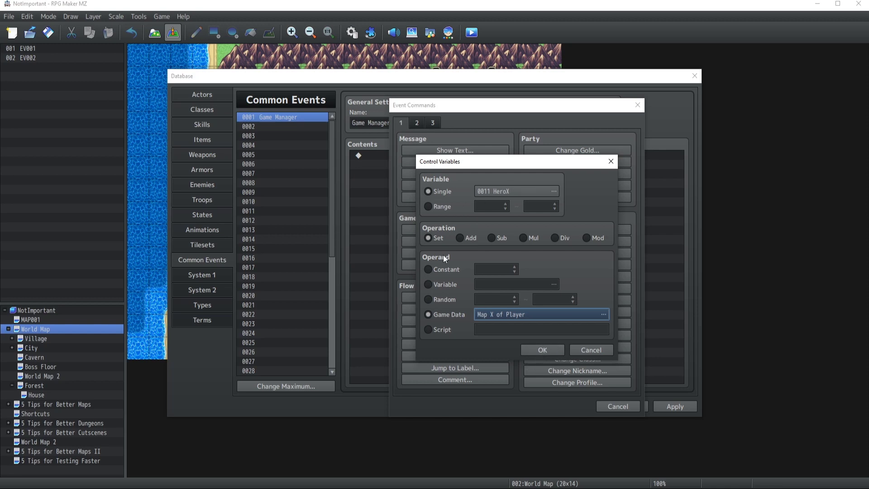
left_click(537, 352)
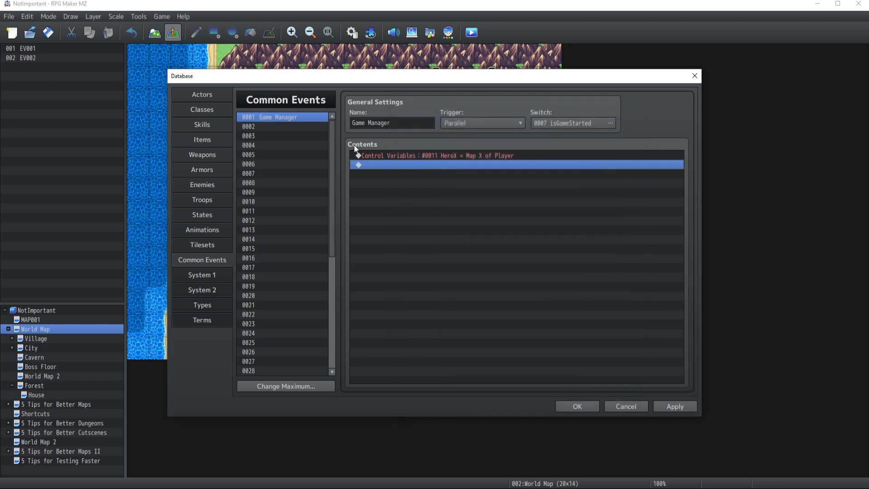
Duplicate the HeroX command and retarget the copy to new variable 0012 HeroY
left_click(416, 157)
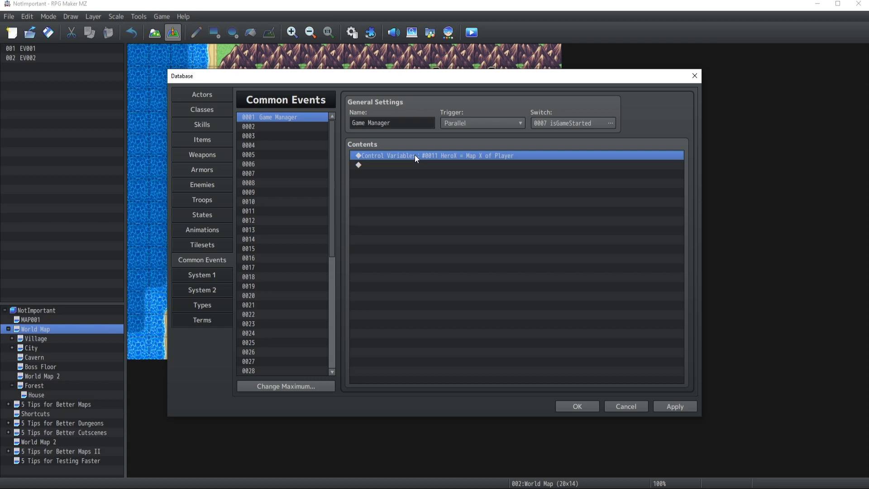
key("ctrl+c")
key("ctrl+v")
double_click(421, 165)
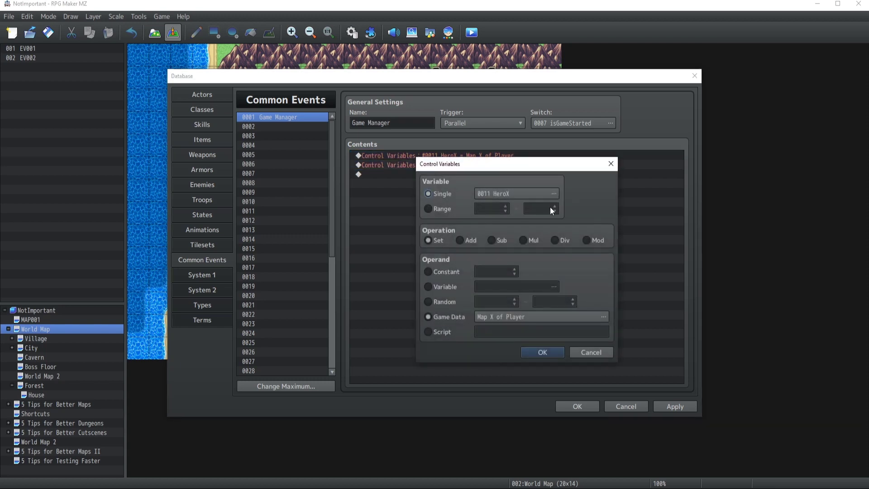
left_click(547, 194)
left_click(538, 264)
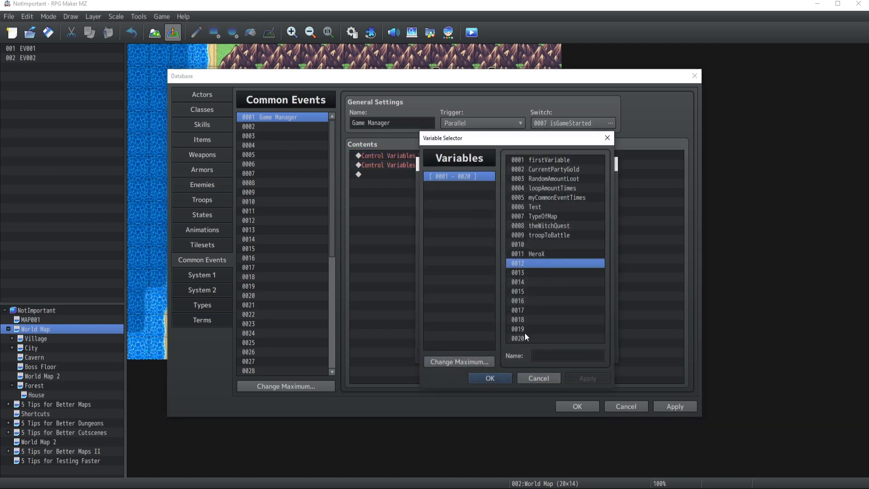
left_click(553, 354)
type("Hero")
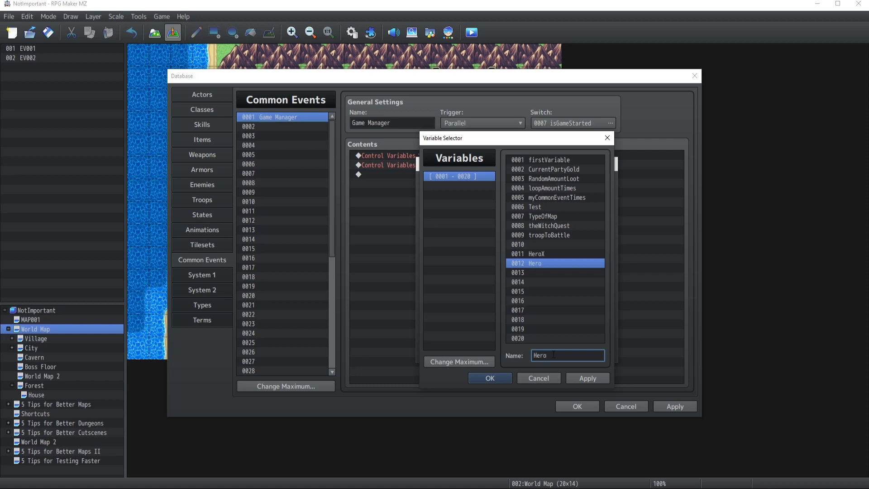
type("Y")
left_click(583, 377)
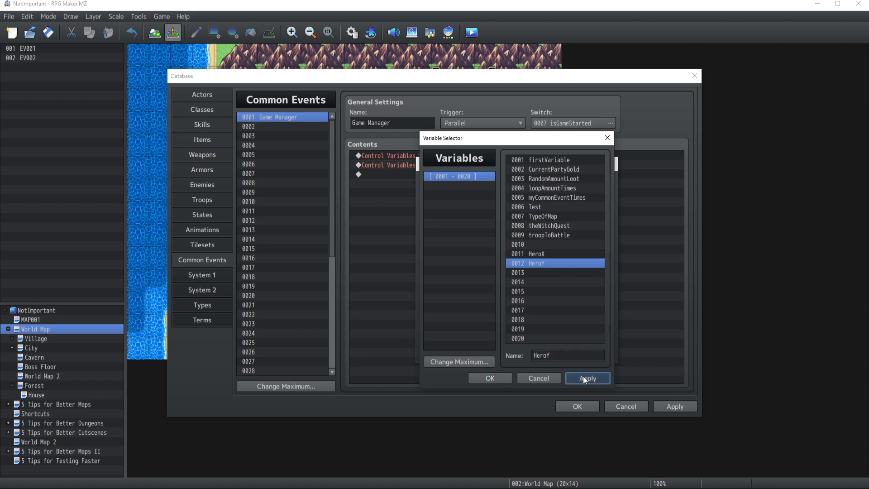
left_click(479, 376)
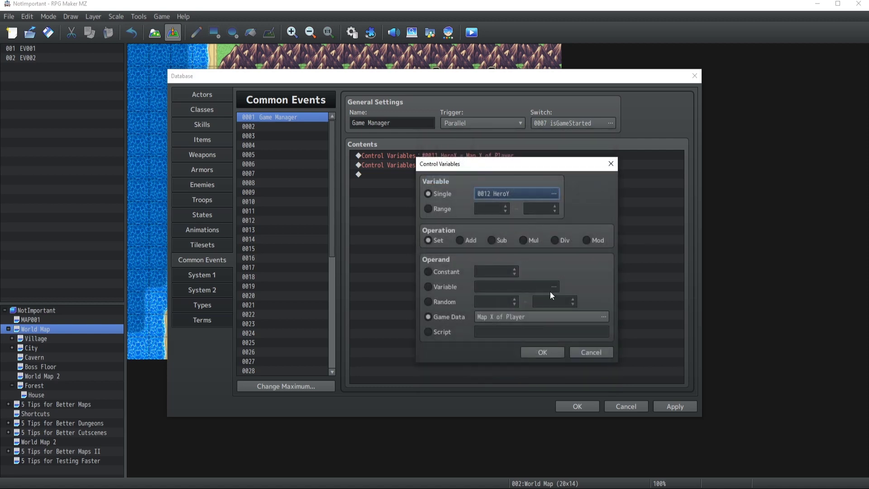
Change the copy's value to the Player's Map Y and save it
double_click(574, 315)
left_click(602, 277)
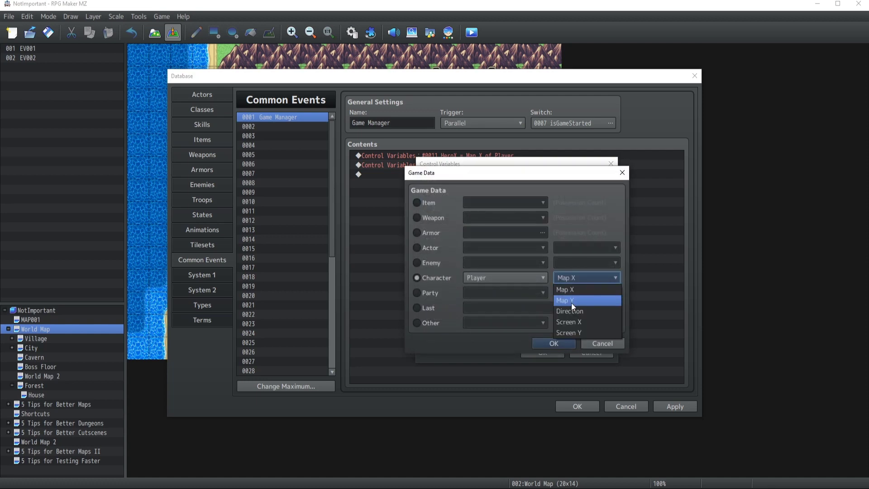
left_click(571, 301)
left_click(552, 342)
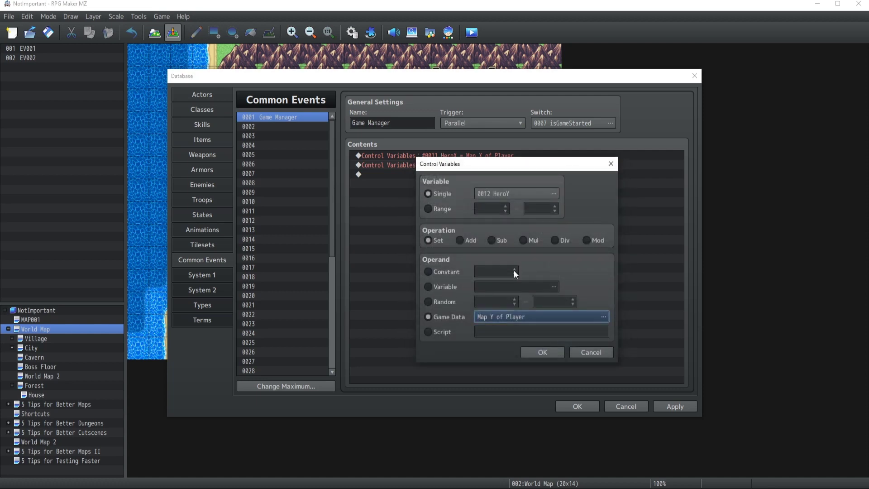
left_click(541, 353)
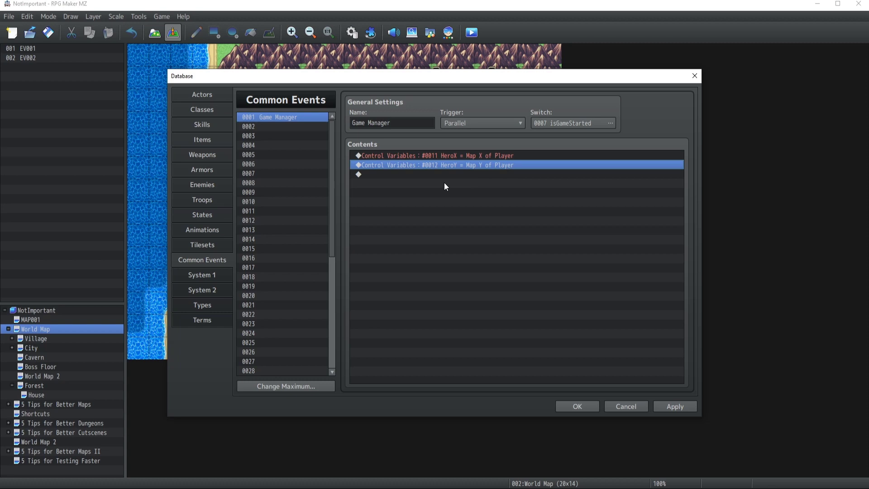
Add a Get Location Info command that reads the Region ID
double_click(415, 176)
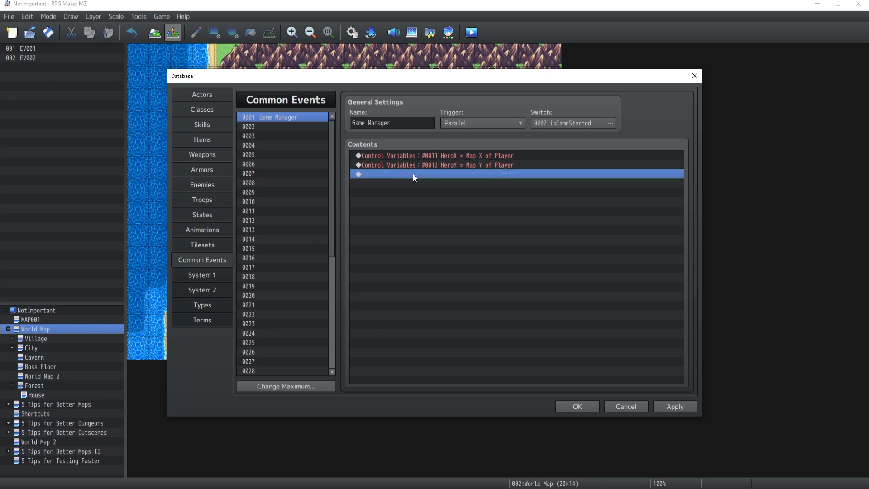
left_click(416, 123)
left_click(426, 123)
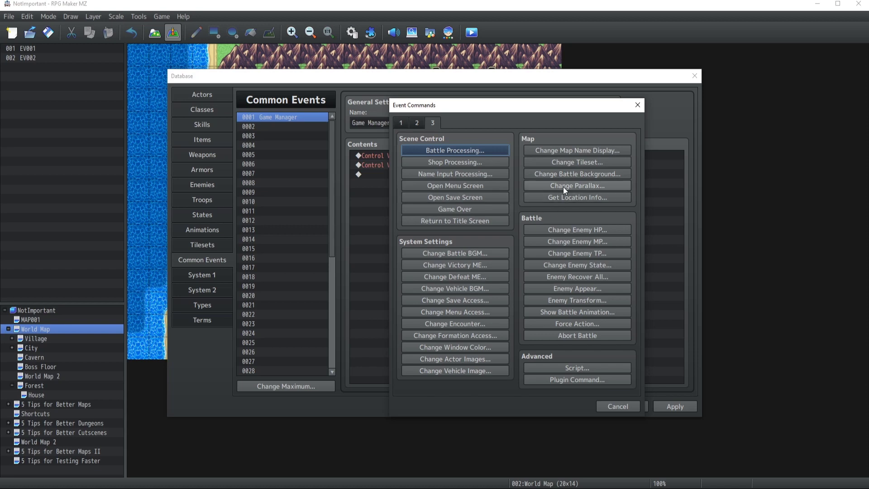
left_click(555, 199)
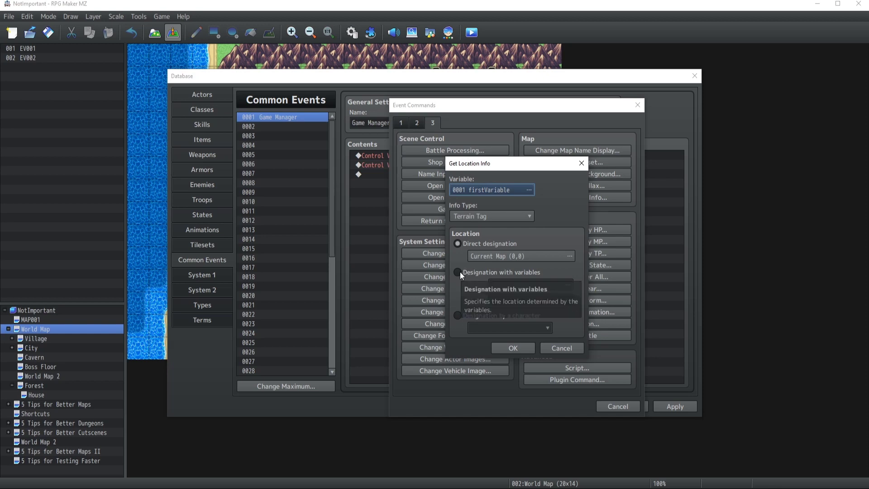
left_click(482, 215)
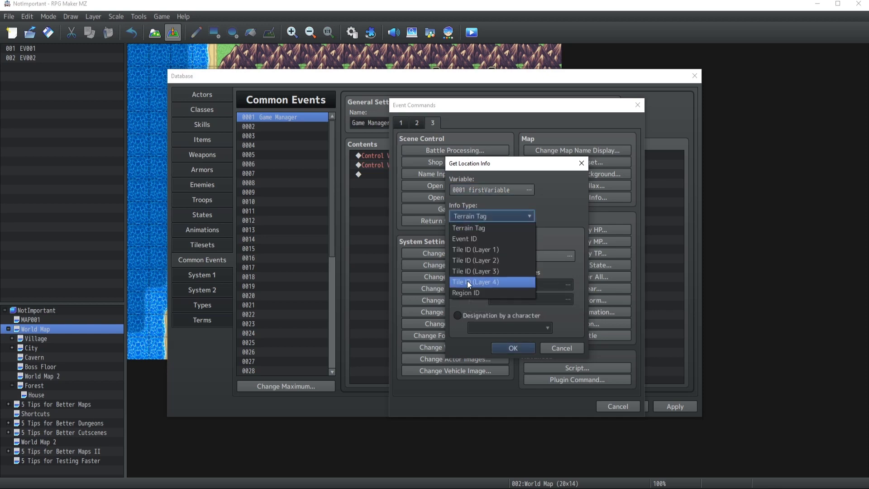
left_click(468, 292)
Designate the location by the Player character instead of the HeroX/HeroY variables
left_click(459, 272)
left_click(527, 284)
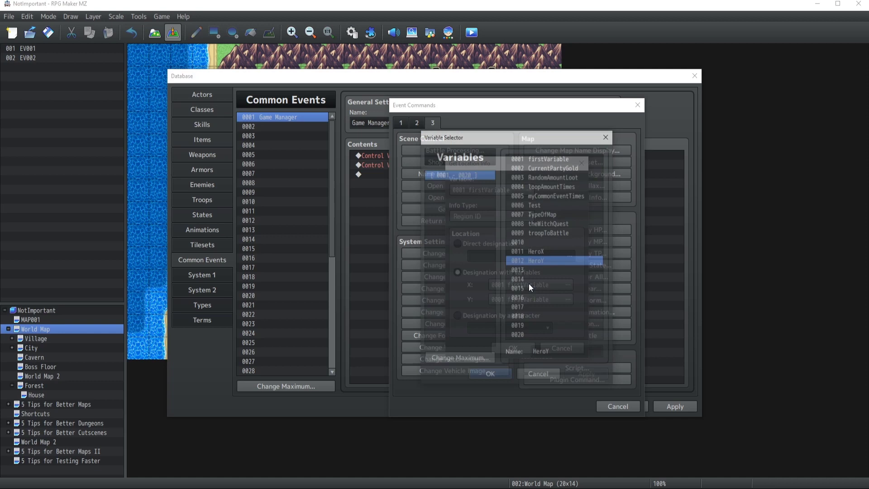
left_click(533, 251)
left_click(485, 373)
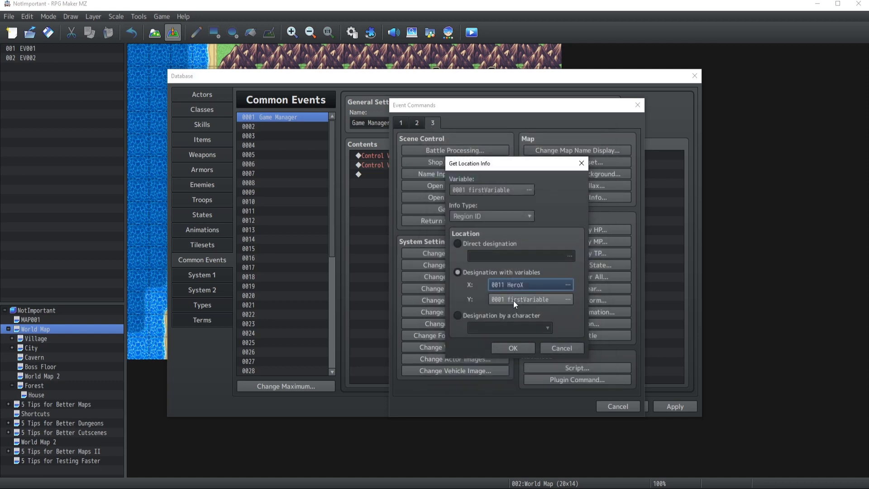
left_click(513, 300)
left_click(546, 261)
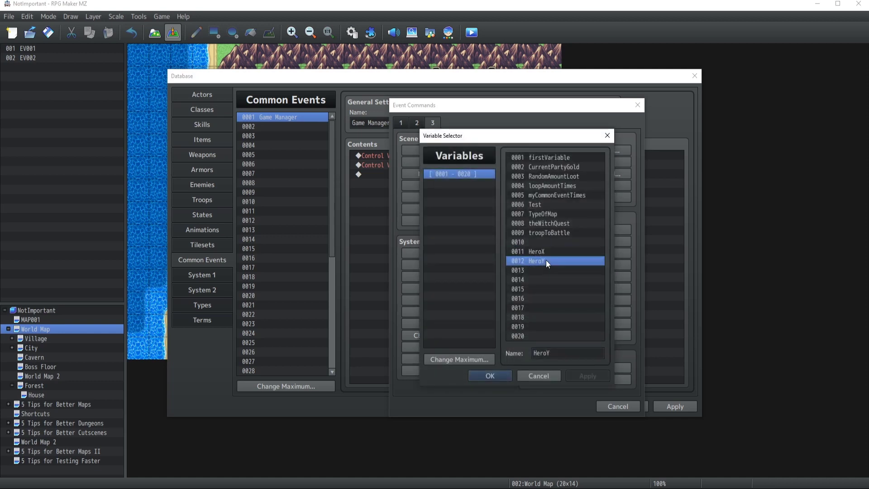
left_click(489, 374)
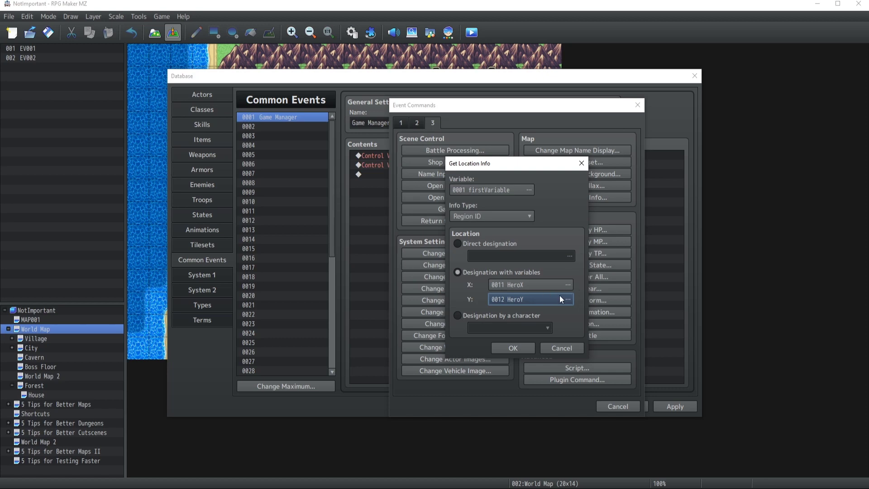
left_click(459, 316)
left_click(486, 325)
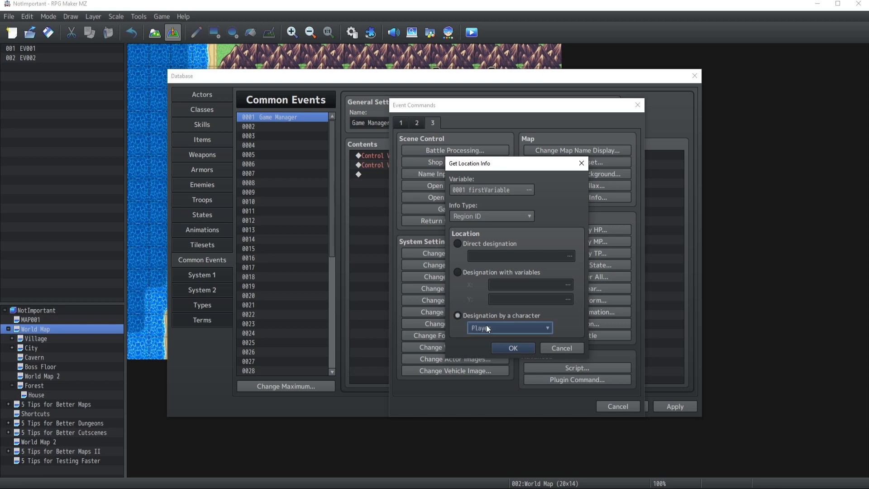
left_click(479, 340)
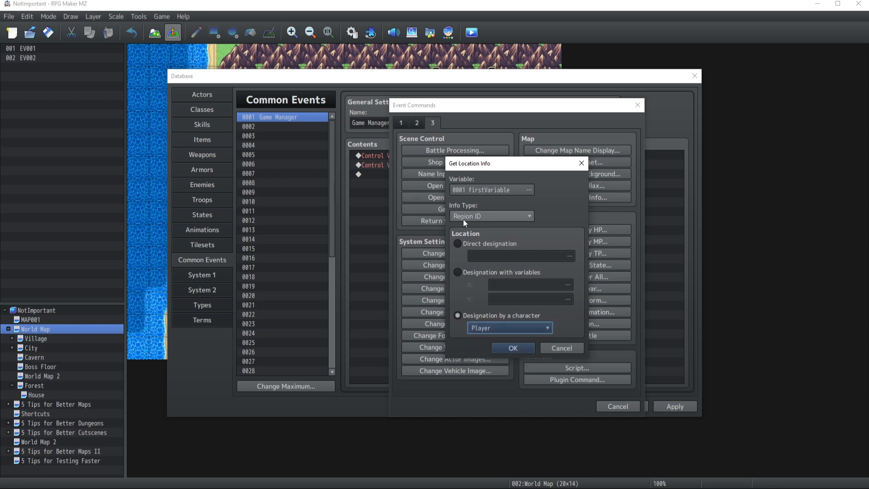
Store the result in new variable 0013 Hero Region ID and confirm the command
left_click(512, 187)
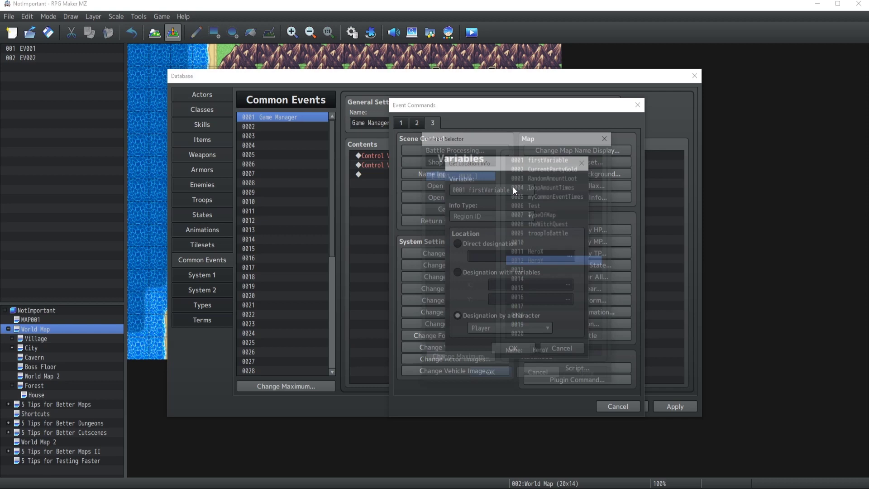
left_click(537, 269)
left_click(550, 352)
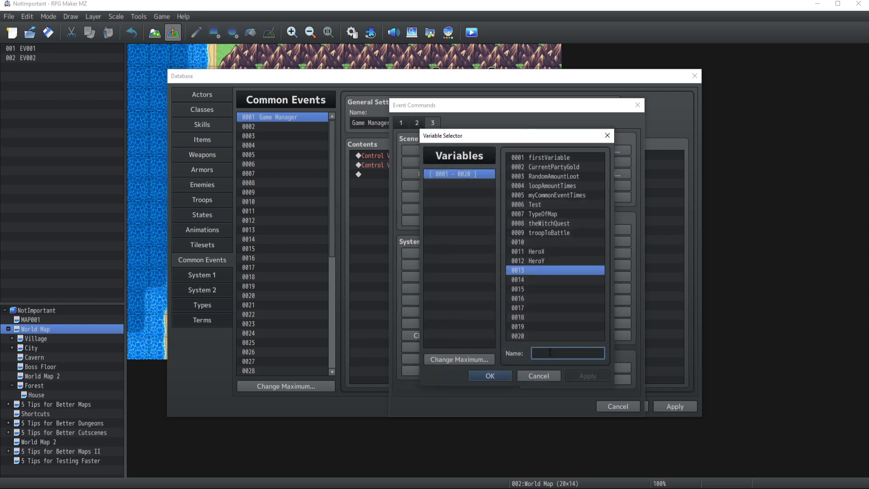
type("Hero")
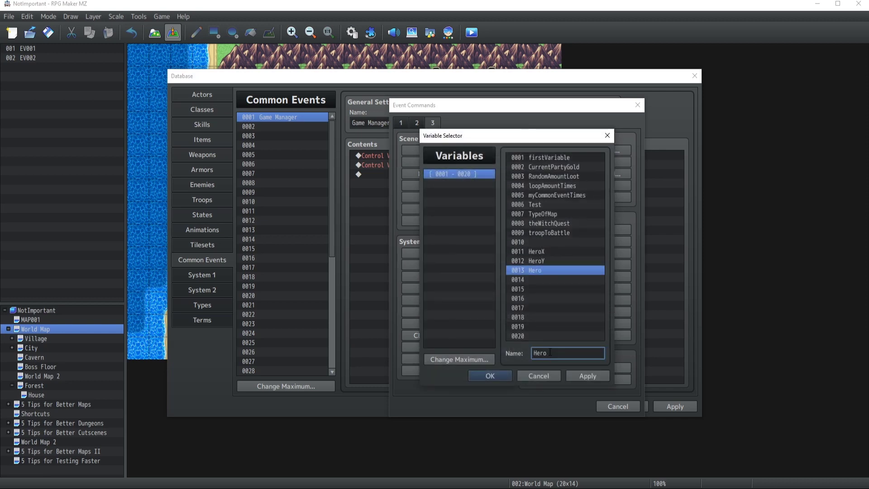
type(" Region ID")
left_click(489, 376)
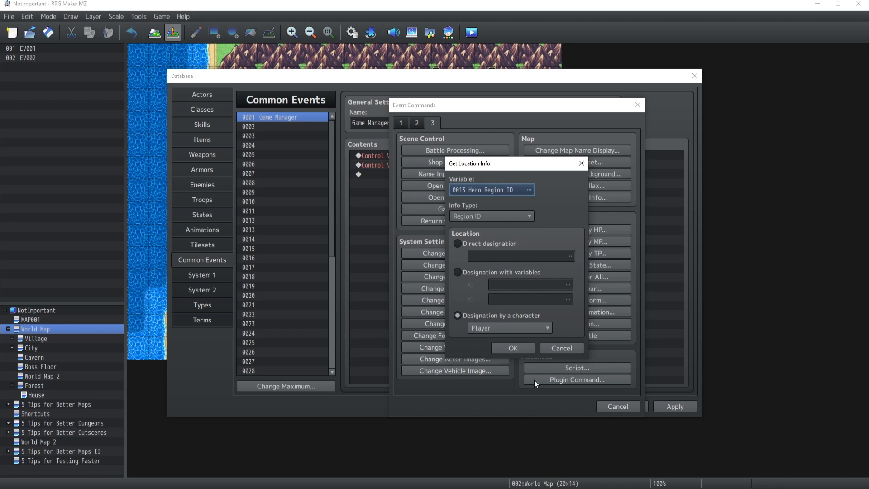
left_click(513, 347)
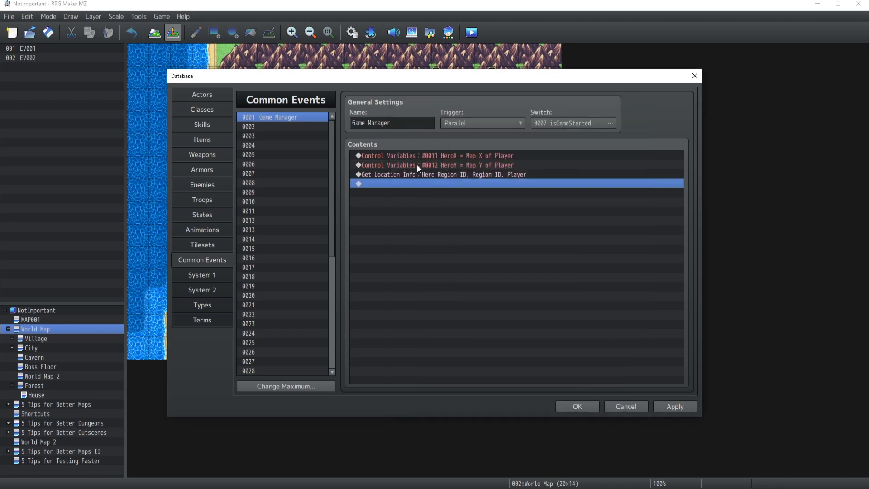
Start a Control Variables command and name variables 0014 MapSizeX and 0015 MapSizeY
double_click(400, 181)
left_click(401, 123)
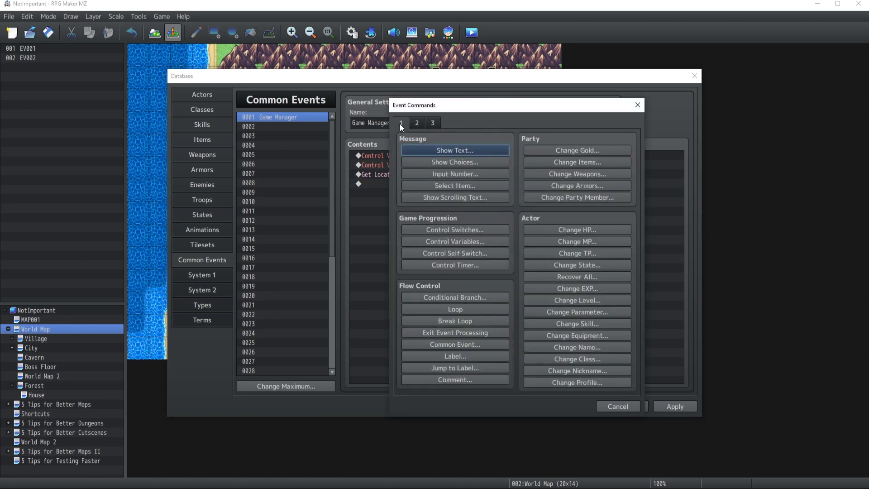
left_click(427, 242)
left_click(545, 189)
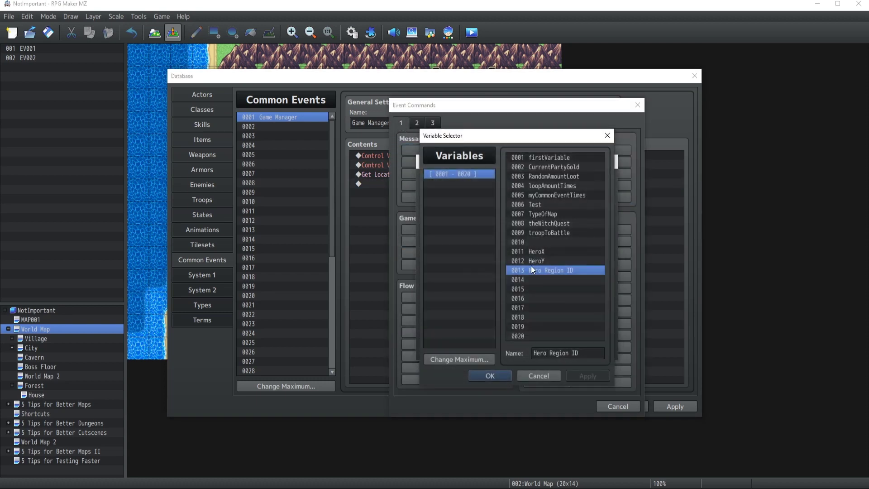
left_click(530, 278)
left_click(544, 354)
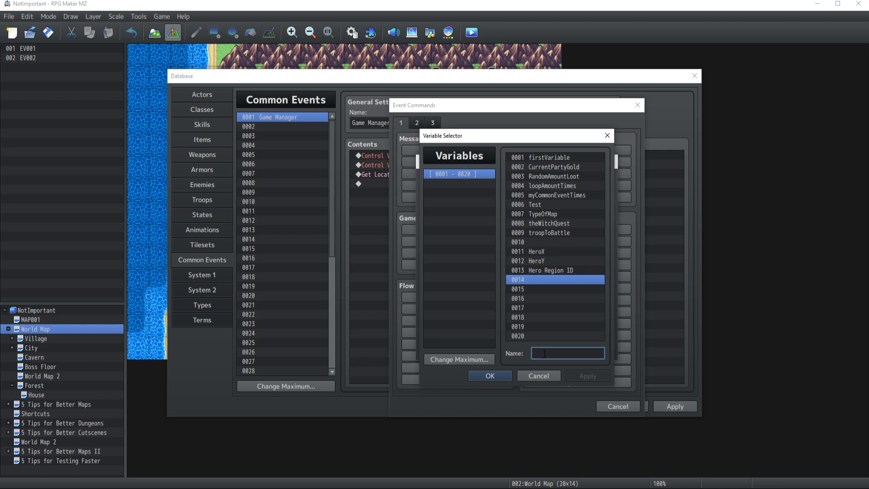
type("MapSizeX")
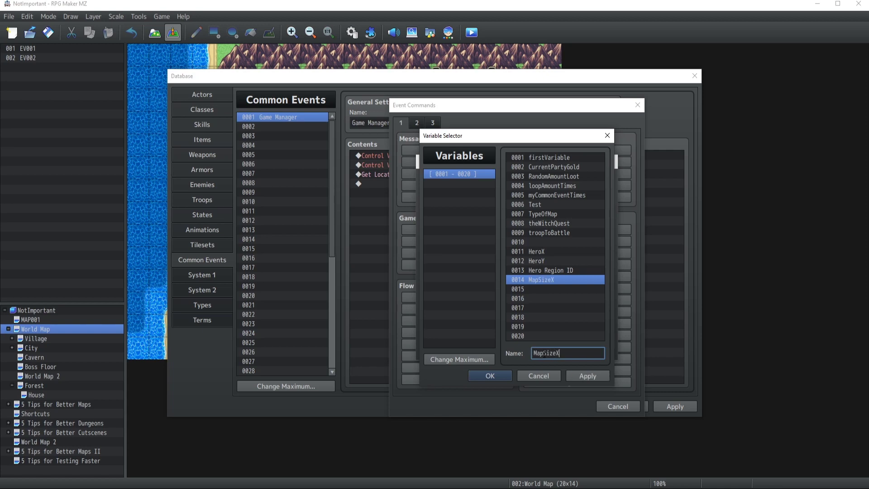
left_click(544, 289)
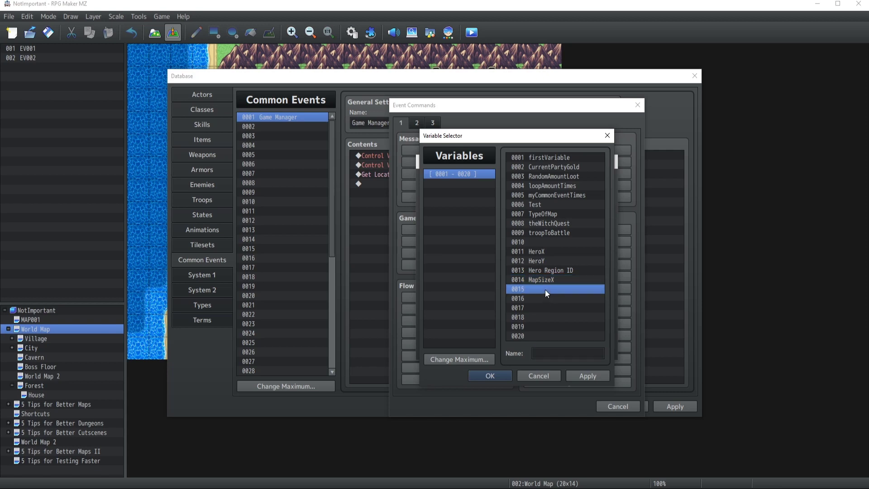
left_click(545, 352)
type("MapSizeY")
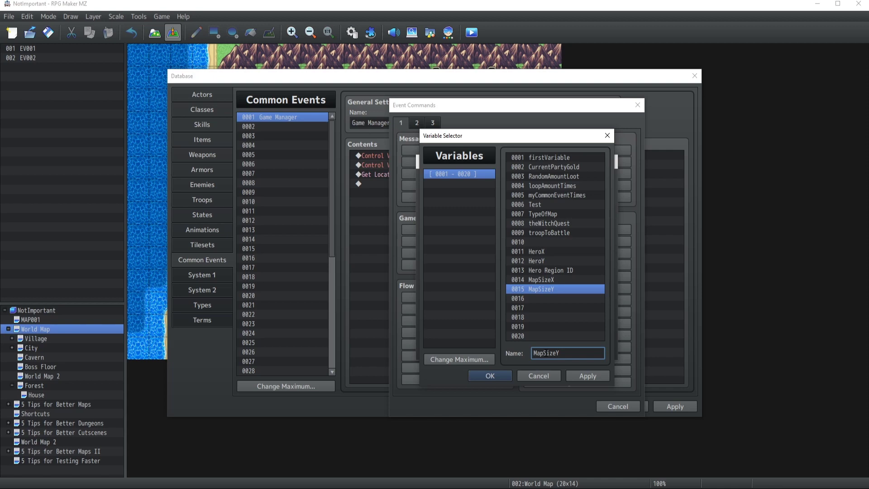
Rename them to MapWidth and MapHeight and target 0014 MapWidth
left_click(556, 279)
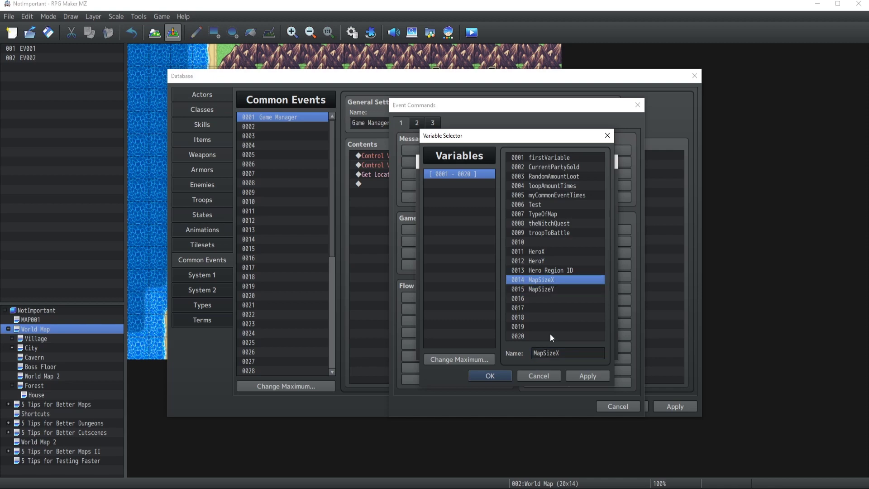
double_click(571, 353)
left_click(572, 355)
key("BackSpace")
key("BackSpace")
key("BackSpace")
key("BackSpace")
key("BackSpace")
type("Width")
left_click(552, 290)
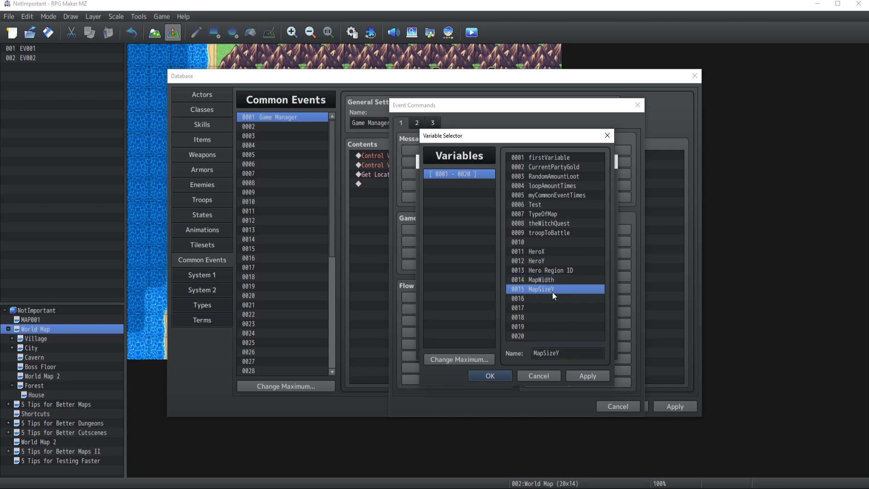
left_click(571, 357)
key("BackSpace")
key("BackSpace")
key("BackSpace")
key("BackSpace")
type("Heigh")
left_click(551, 278)
left_click(588, 375)
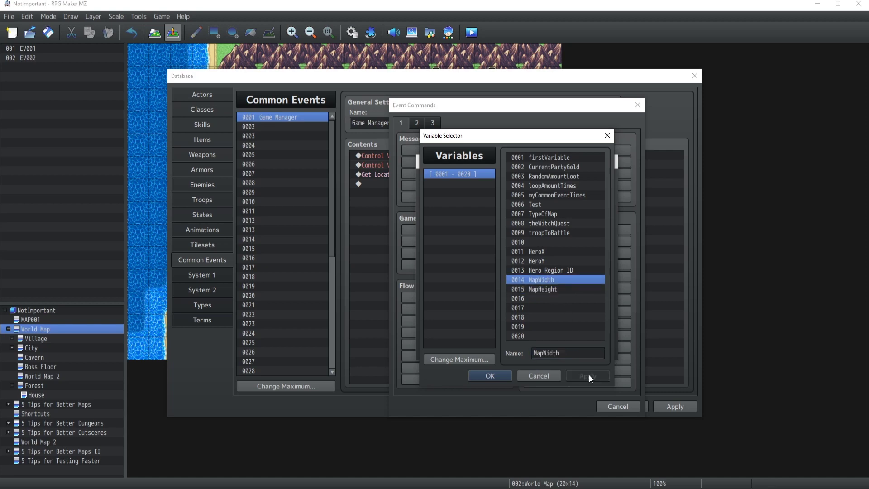
left_click(485, 375)
Try Game Data Map ID as the MapWidth operand, then switch to a Script expression
left_click(433, 316)
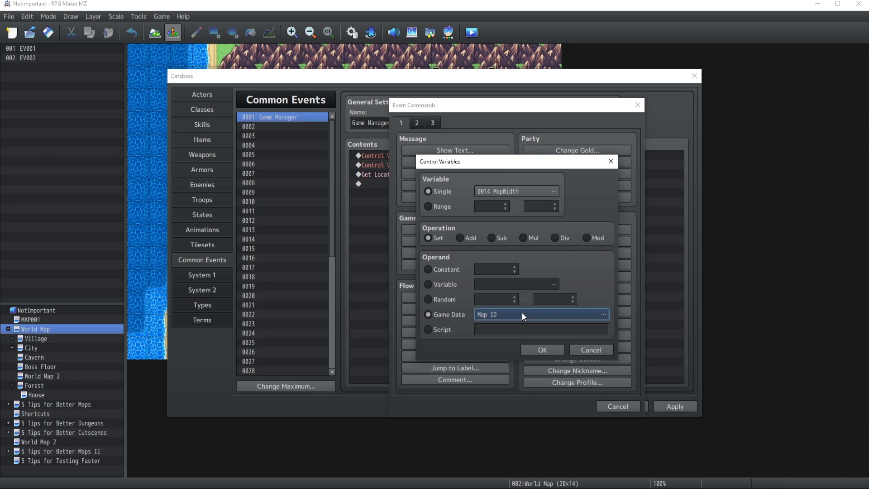
left_click(522, 314)
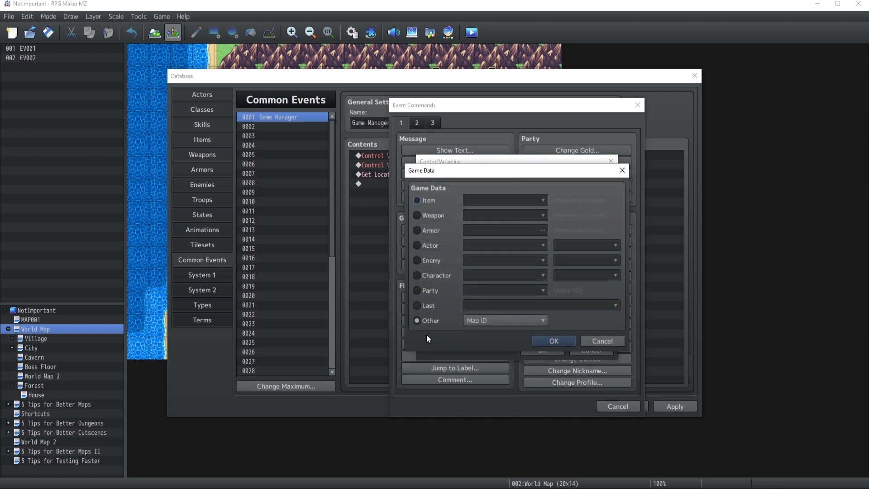
left_click(553, 341)
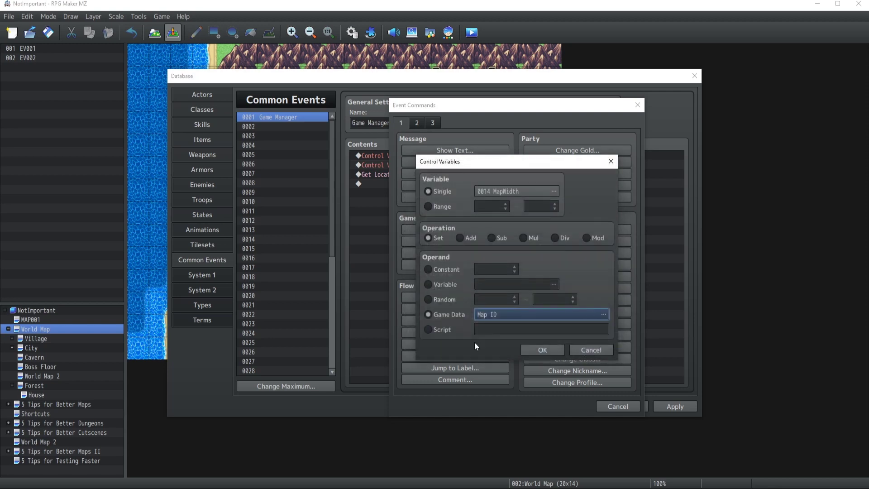
left_click(429, 330)
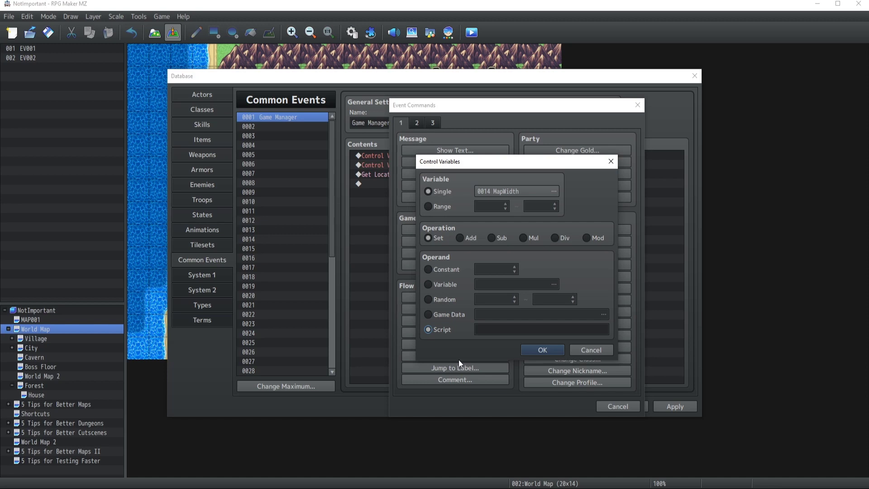
left_click(486, 330)
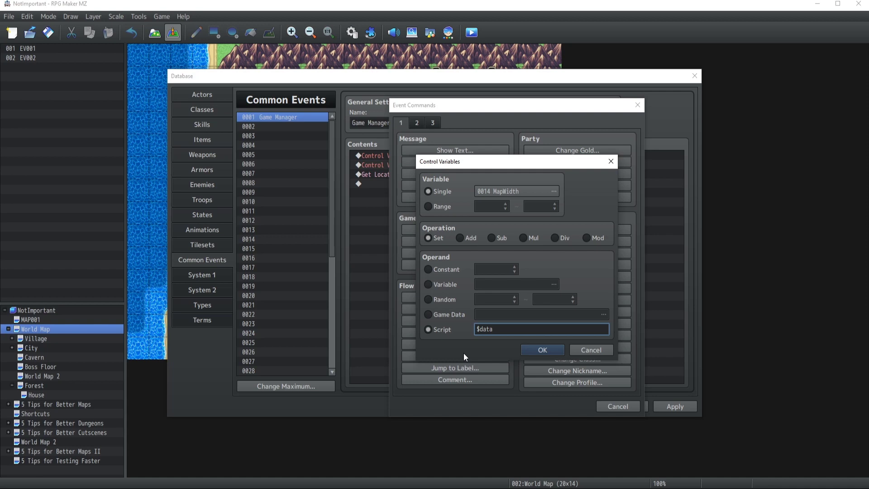
Finish the script as $dataMap.width and add the MapWidth command
type("Map.width")
left_click(542, 349)
left_click(430, 184)
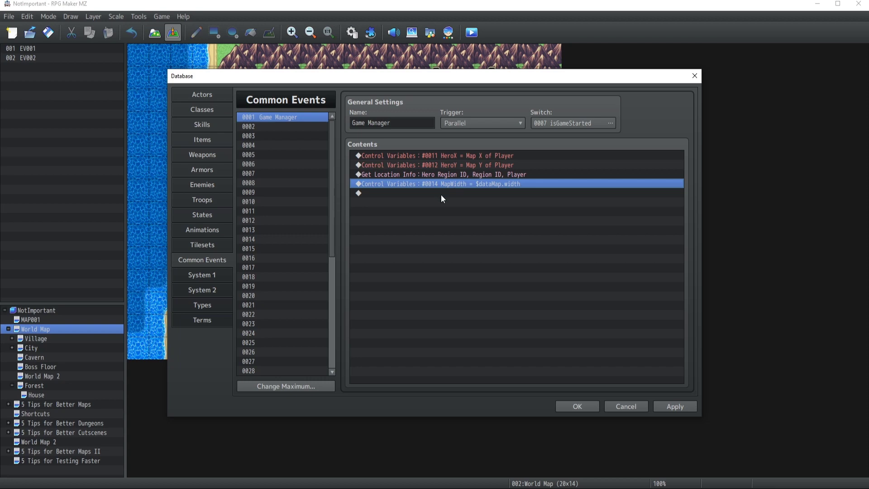
Duplicate it into a command setting 0015 MapHeight to $dataMap.height
key("ctrl+v")
double_click(441, 195)
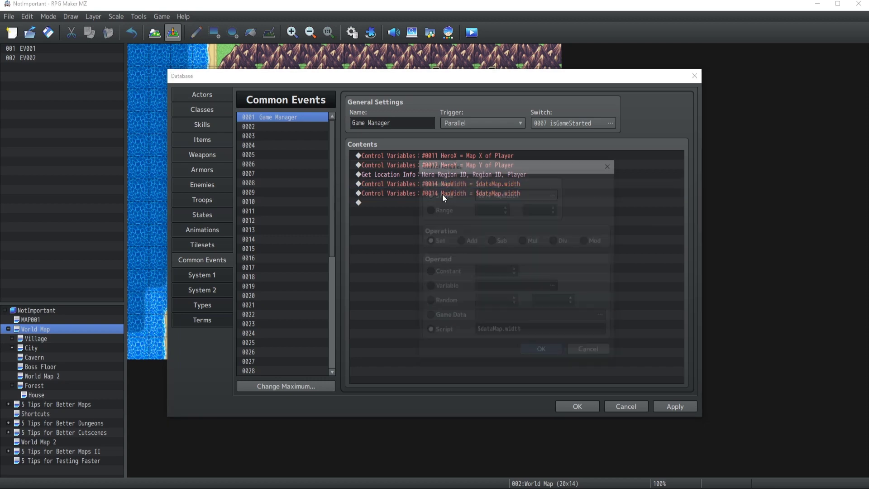
left_click(557, 192)
left_click(538, 291)
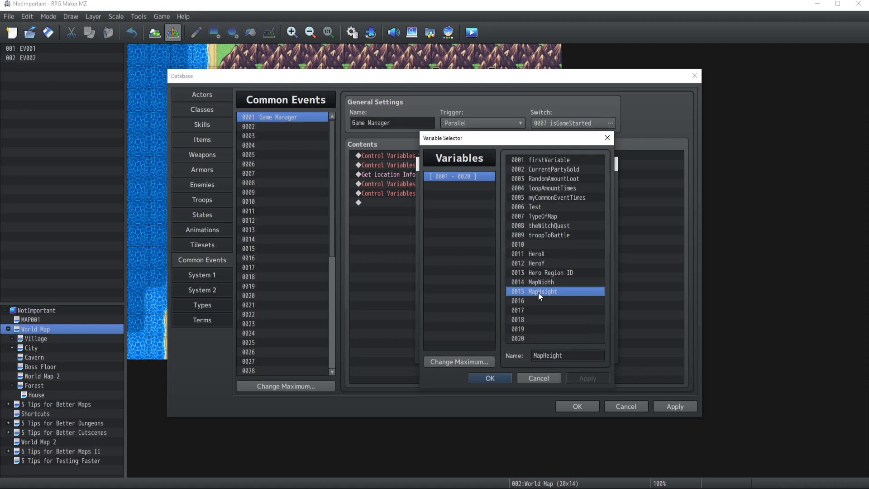
left_click(489, 378)
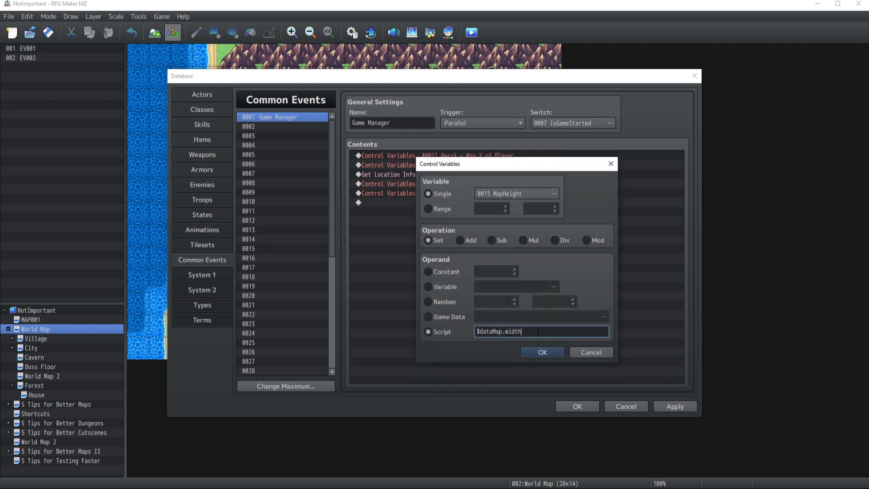
key("BackSpace")
key("BackSpace")
key("BackSpace")
key("BackSpace")
key("BackSpace")
type("height")
left_click(536, 352)
left_click(412, 204)
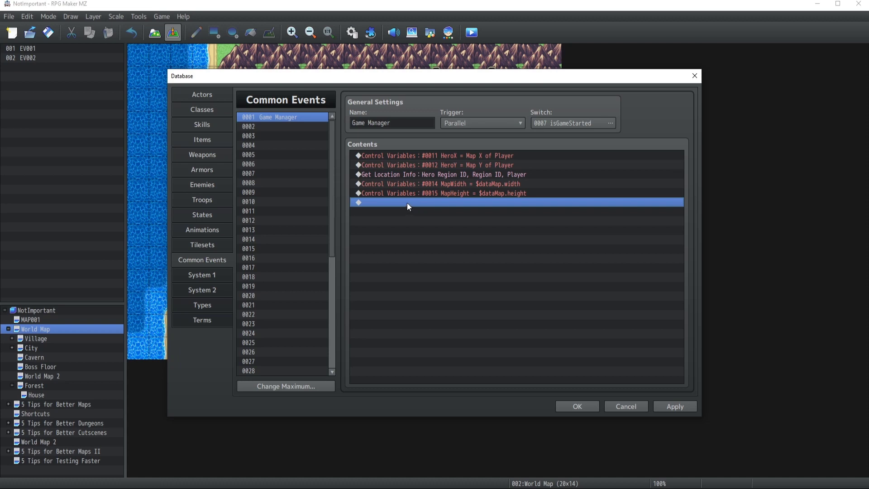
Add a command setting new variable 0016 Map ID to the game data Map ID
double_click(407, 203)
left_click(481, 242)
left_click(544, 194)
left_click(536, 308)
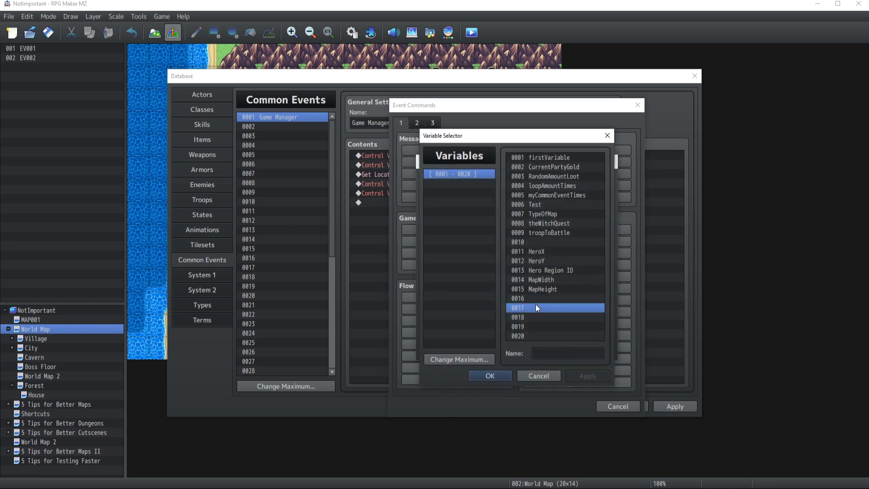
left_click(536, 298)
left_click(556, 352)
type("Map ID")
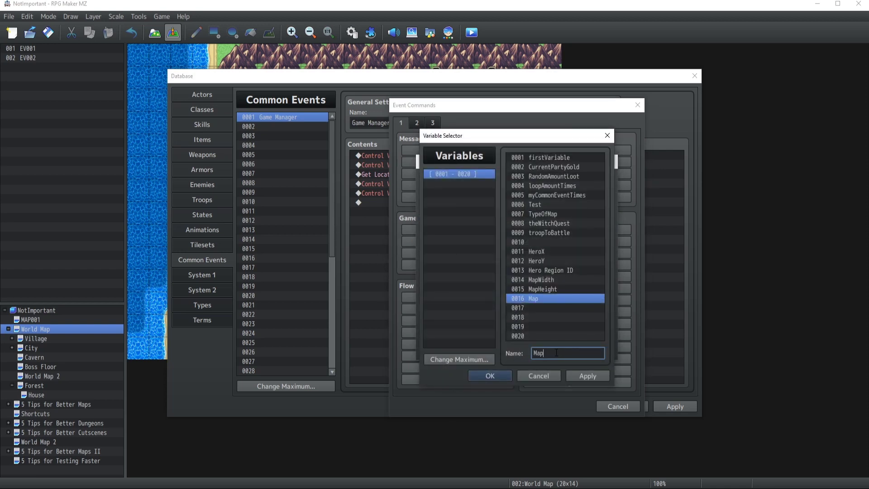
left_click(584, 373)
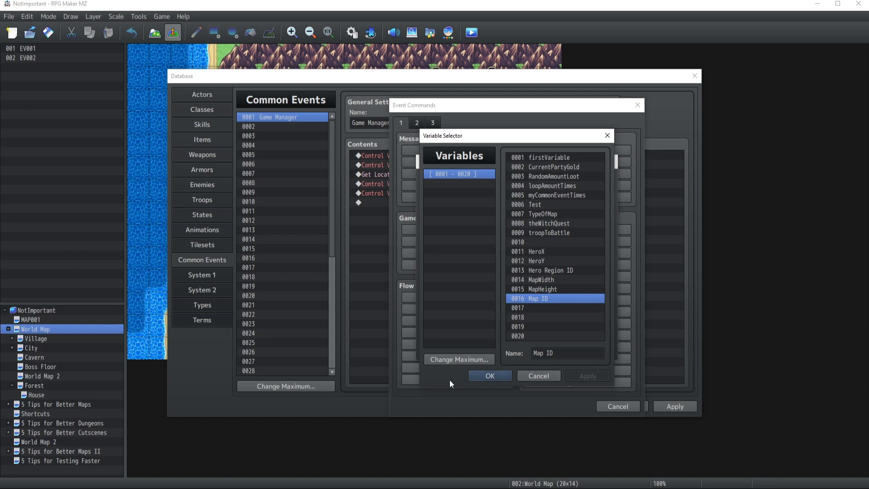
left_click(482, 378)
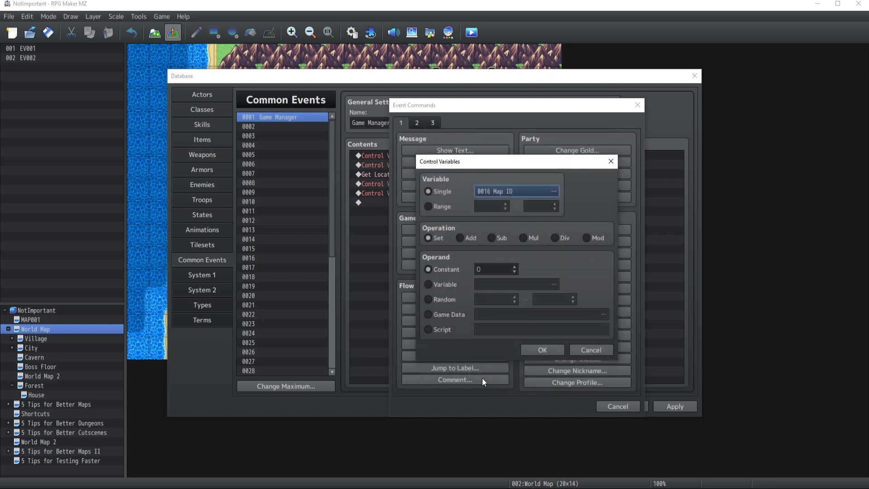
left_click(429, 316)
left_click(488, 311)
left_click(564, 343)
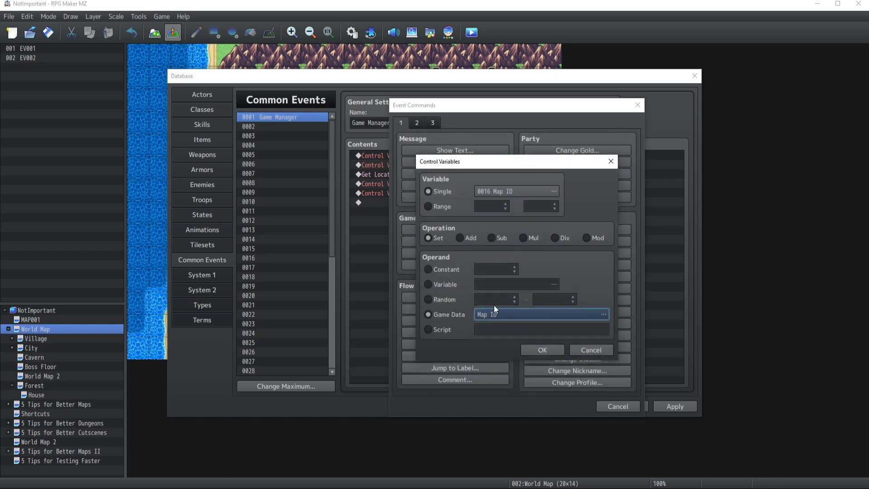
left_click(541, 351)
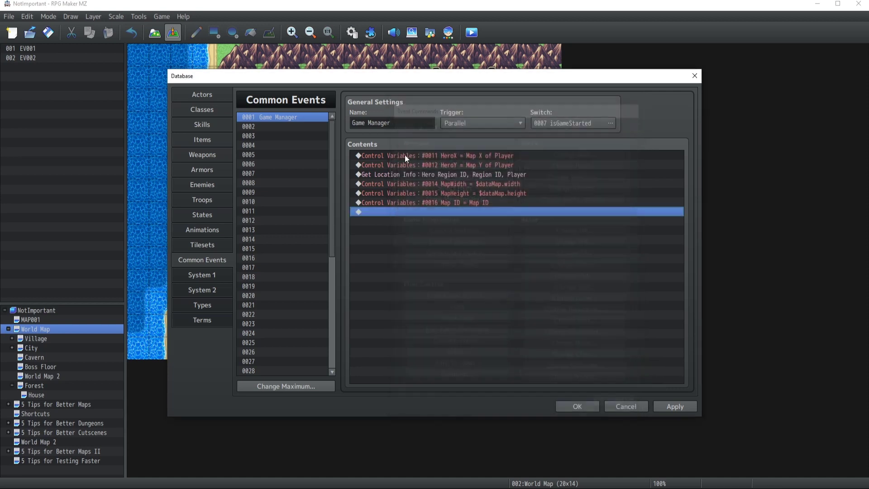
Start another Control Variables command targeting new variable 0017 Hero Direction
double_click(403, 213)
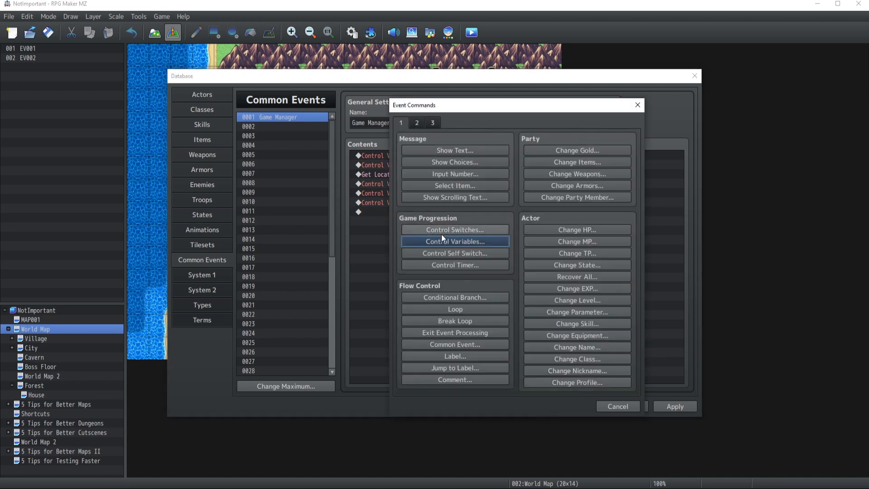
left_click(446, 241)
left_click(523, 191)
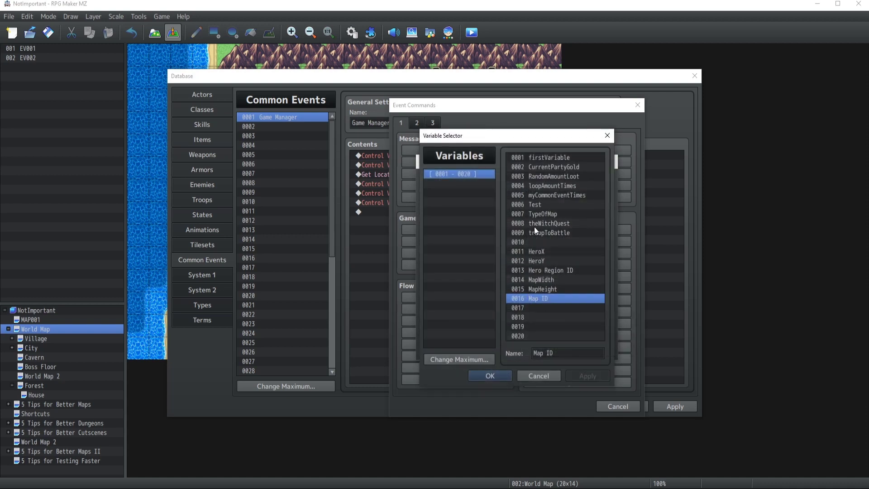
left_click(535, 304)
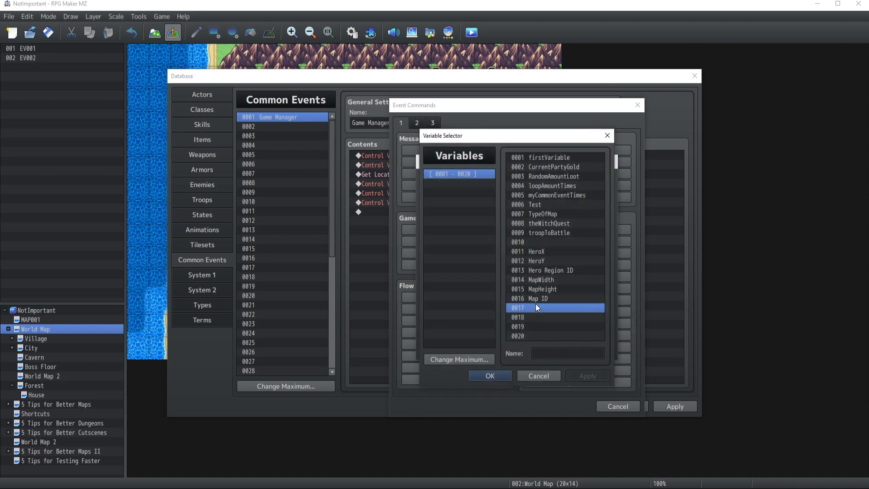
left_click(550, 351)
type("Hero")
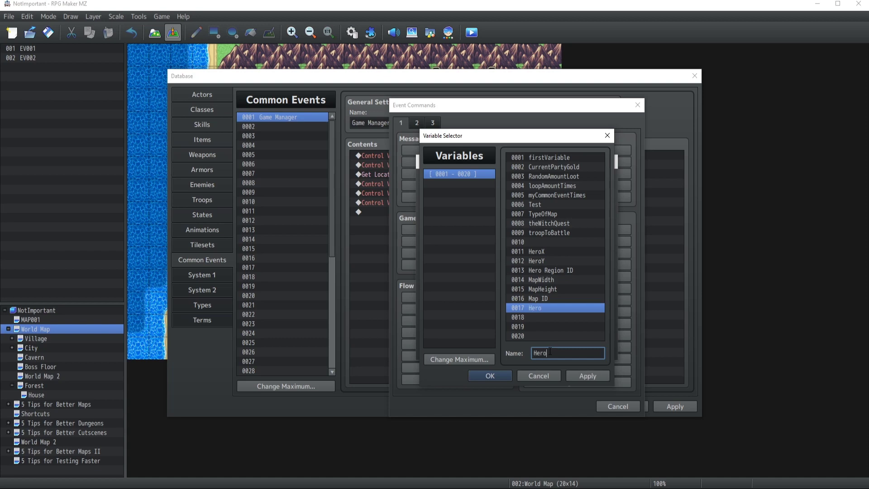
type(" Direction")
left_click(590, 374)
left_click(489, 375)
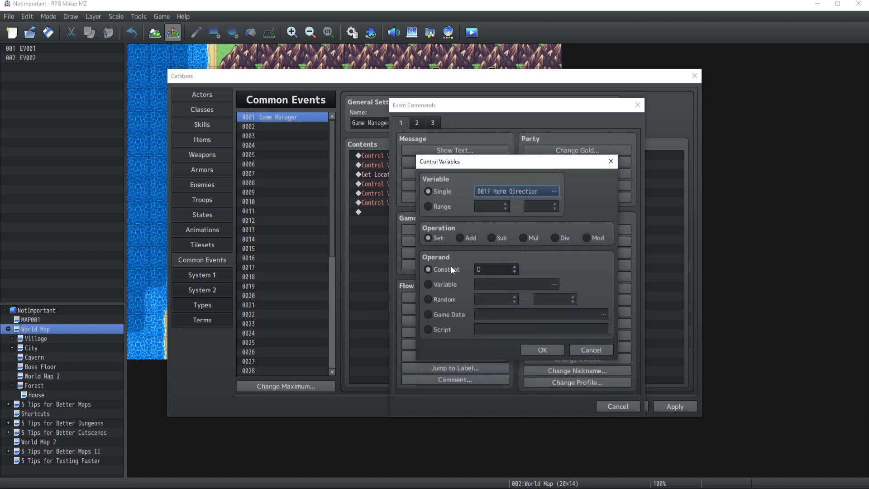
Set its value to the Player's Direction and add the command
left_click(428, 315)
left_click(508, 315)
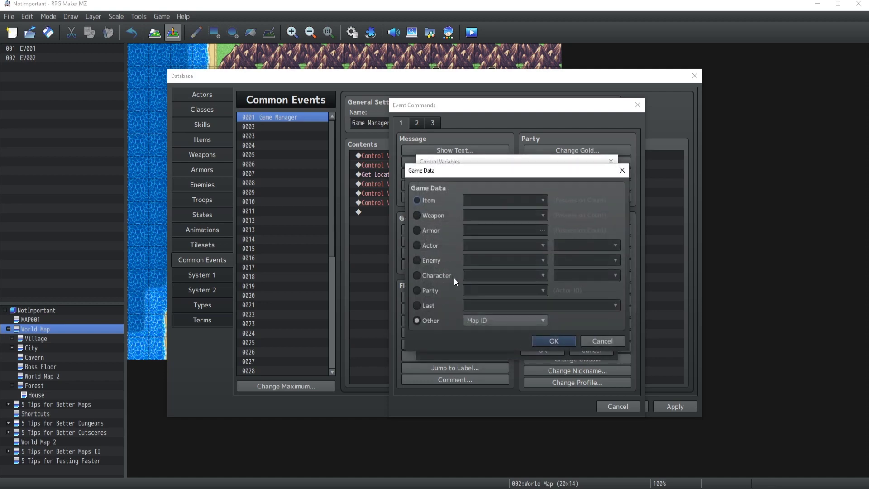
left_click(417, 275)
left_click(601, 275)
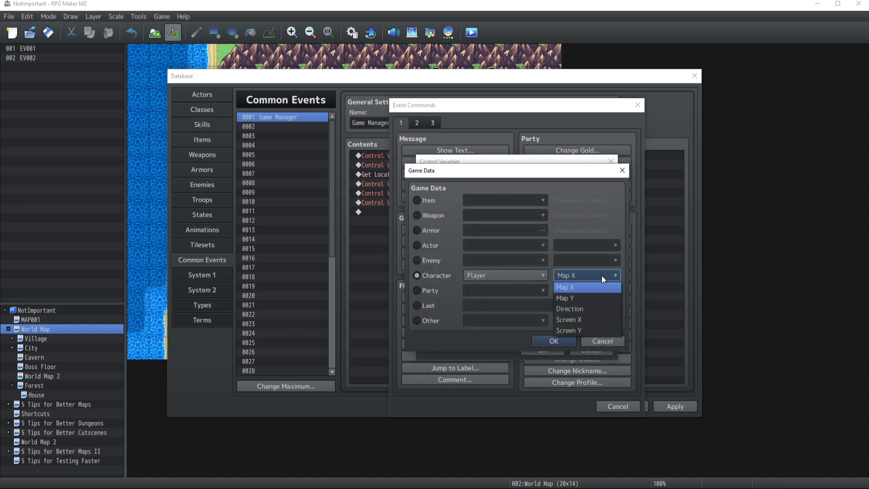
left_click(582, 309)
left_click(547, 341)
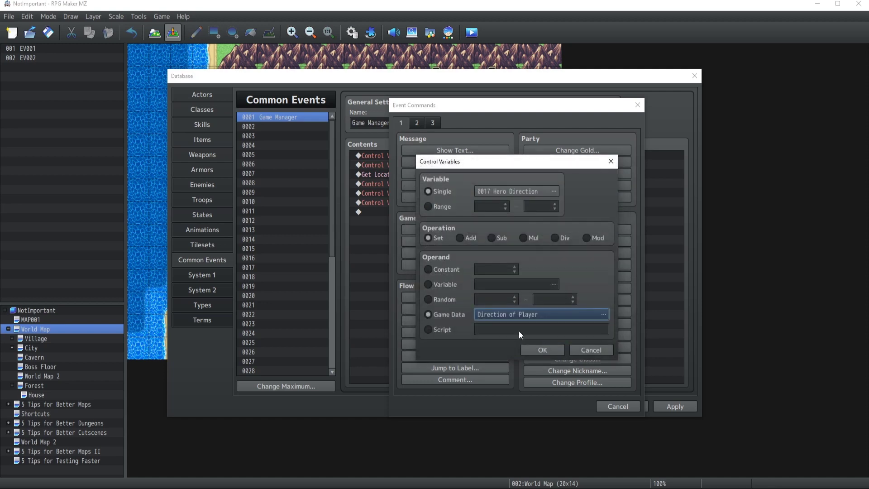
left_click(542, 351)
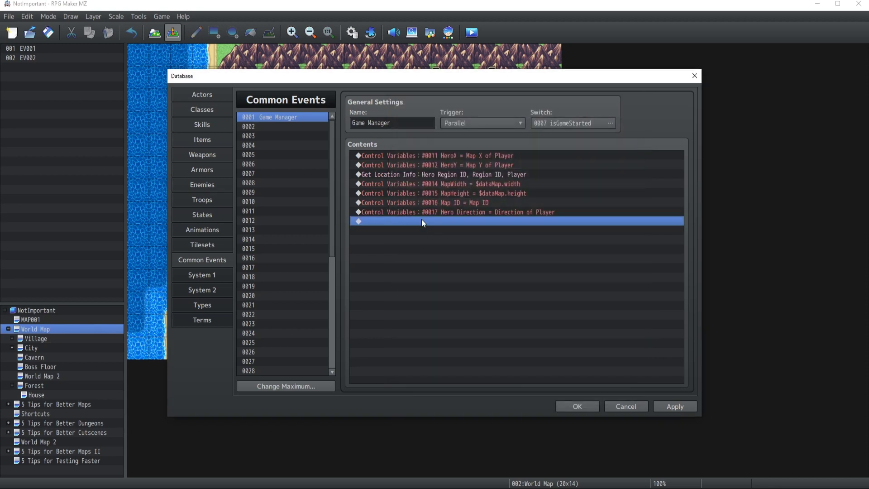
Start a Control Variables command and name empty variable 0018 'goldParty'
double_click(422, 221)
left_click(465, 243)
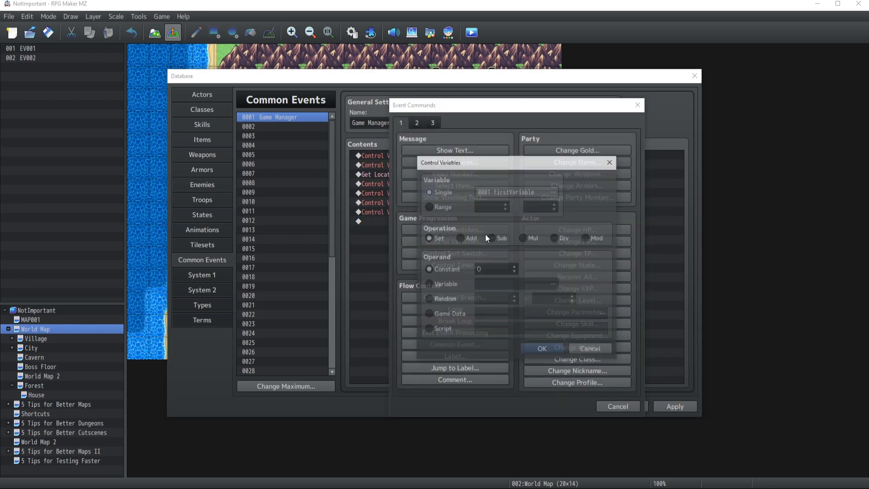
left_click(532, 191)
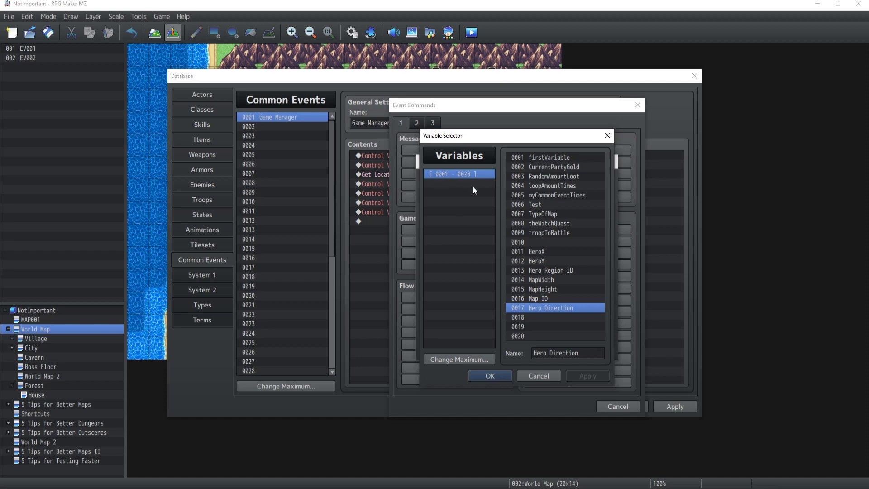
left_click(535, 318)
left_click(544, 353)
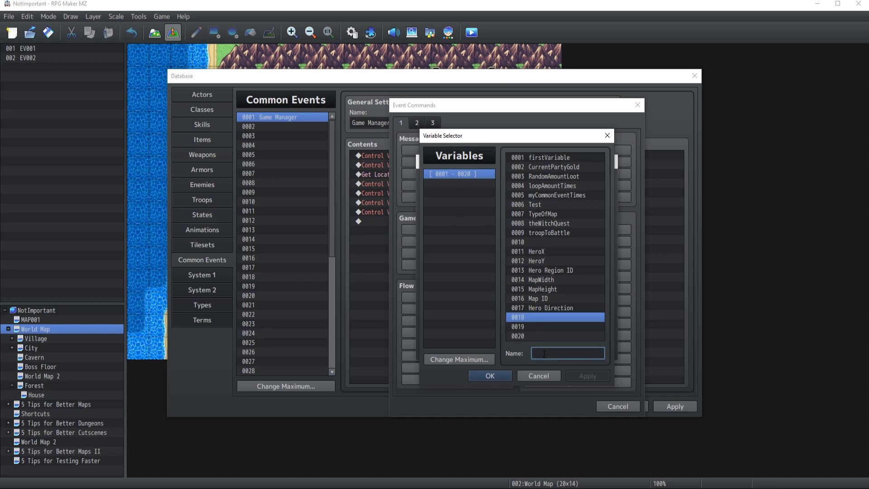
type("gold")
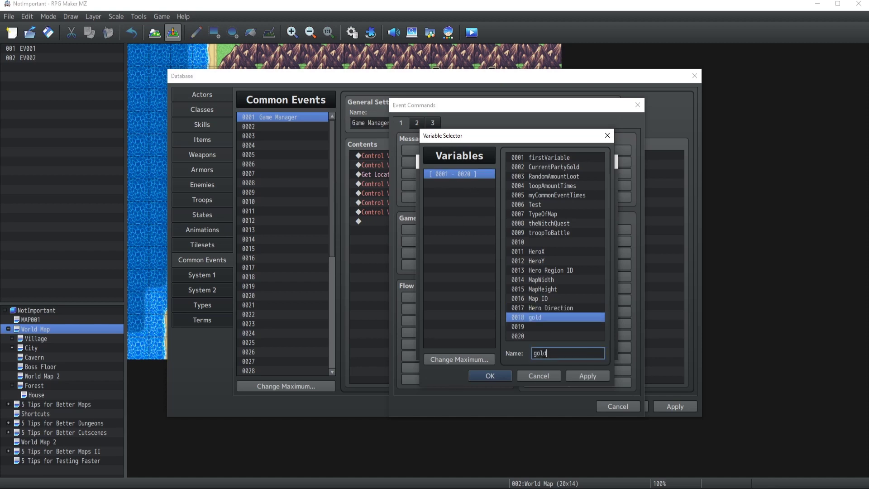
type("Party")
left_click(596, 377)
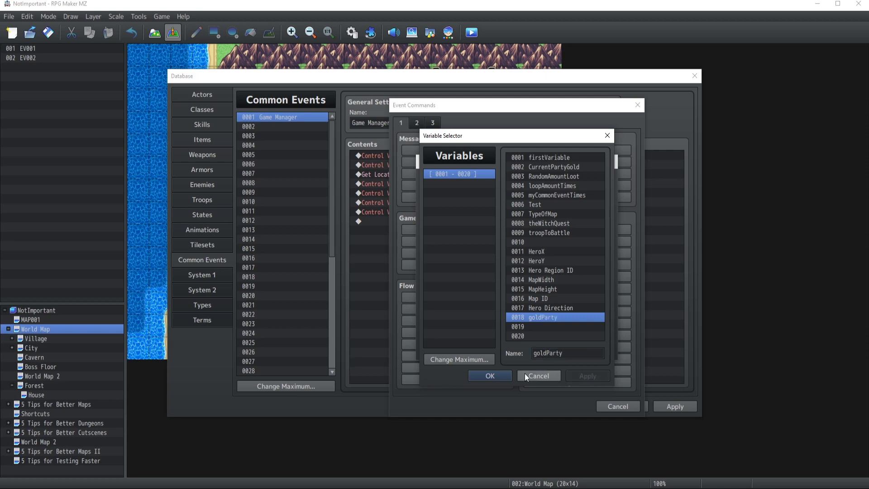
Set goldParty to the party's Gold from Game Data > Other and add the command
left_click(495, 375)
left_click(427, 314)
double_click(501, 313)
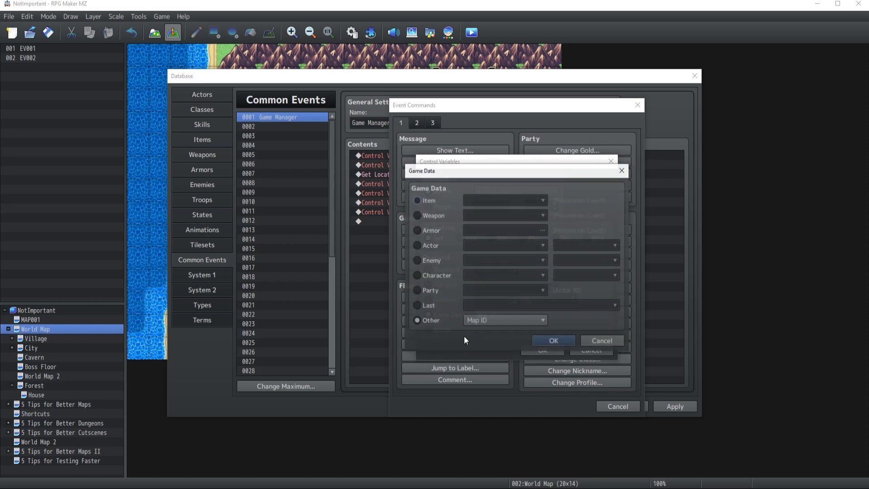
left_click(493, 320)
left_click(516, 322)
left_click(487, 353)
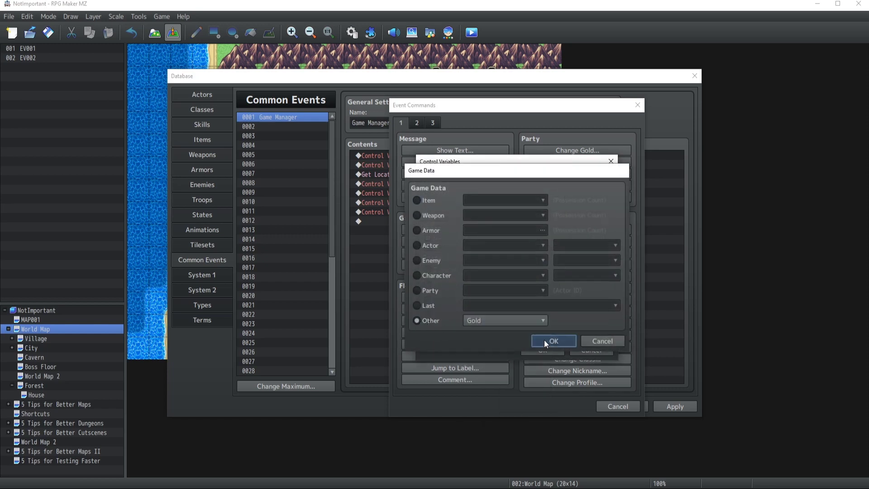
left_click(543, 340)
left_click(538, 348)
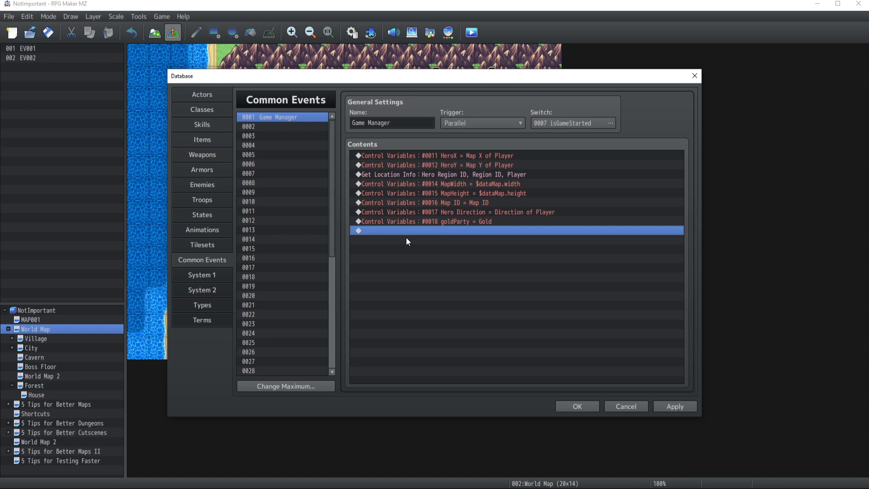
left_click(387, 156)
key("Insert")
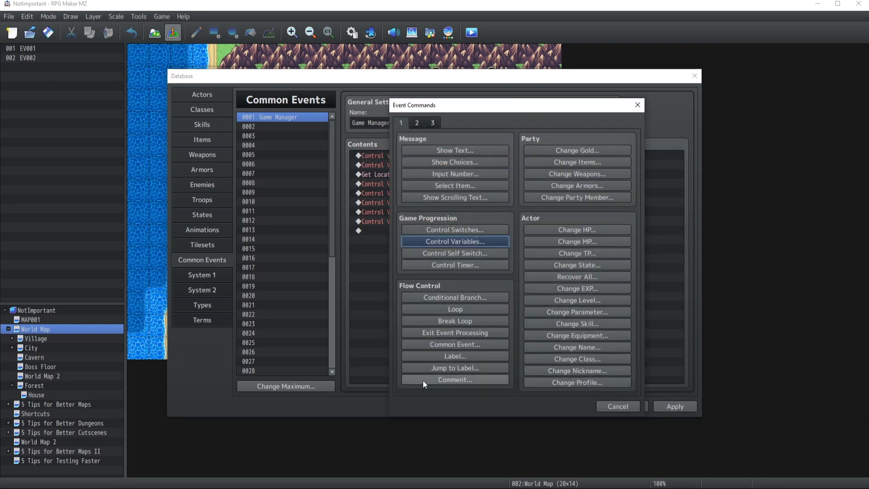
left_click(609, 403)
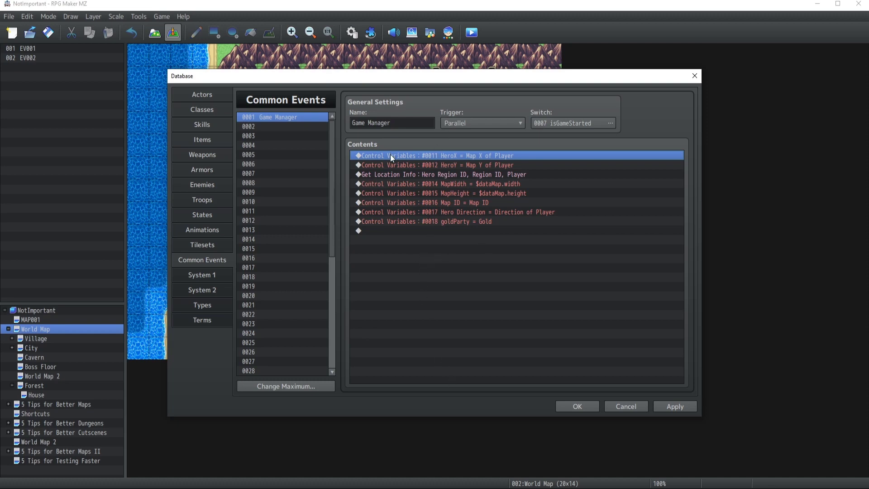
Insert a comment at the top reading 'Hero Information' between two rows of colons
key("Insert")
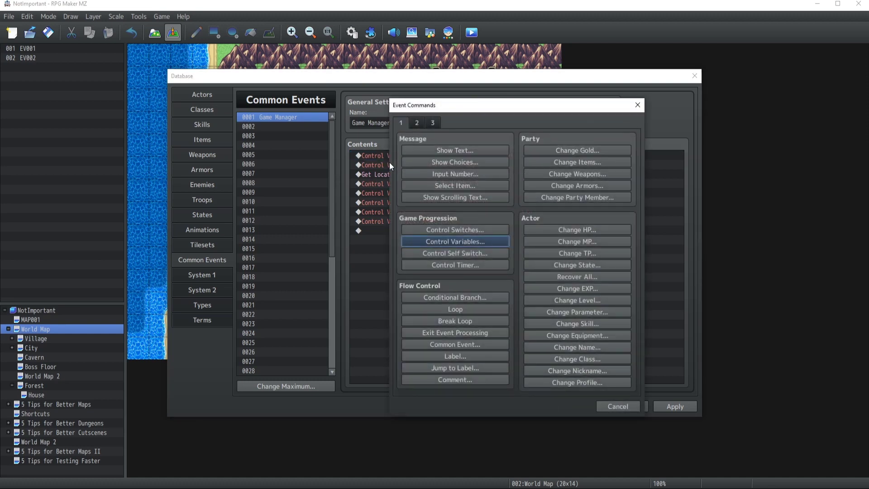
left_click(433, 379)
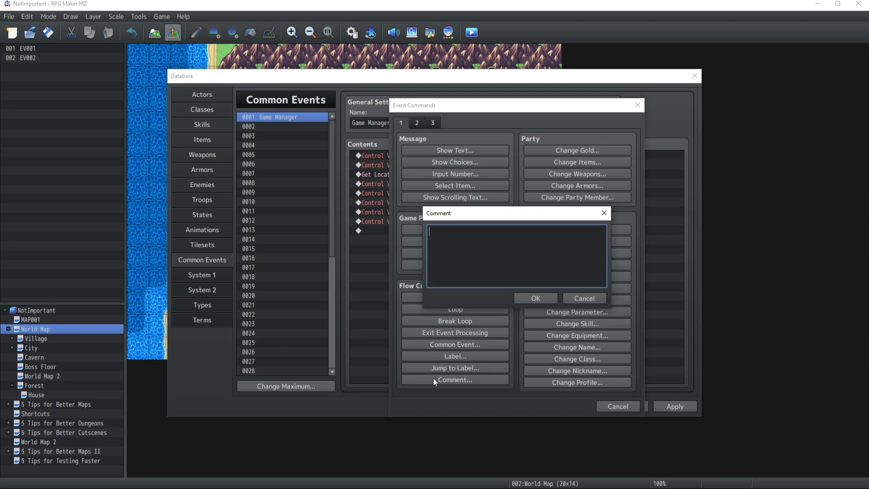
type("::::::::::::::::::::::::::::::::::::::")
key("Return")
type("Hero Information")
key("Return")
type(":::::::::::::::::::::::::::::::::::")
left_click(535, 298)
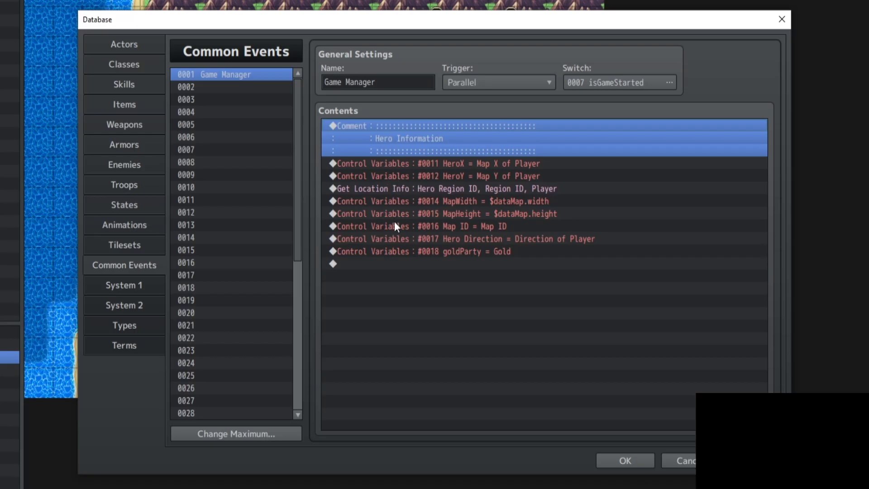
Paste a copy of the Hero Information header at the end and change it to 'Map Information'
left_click(389, 227)
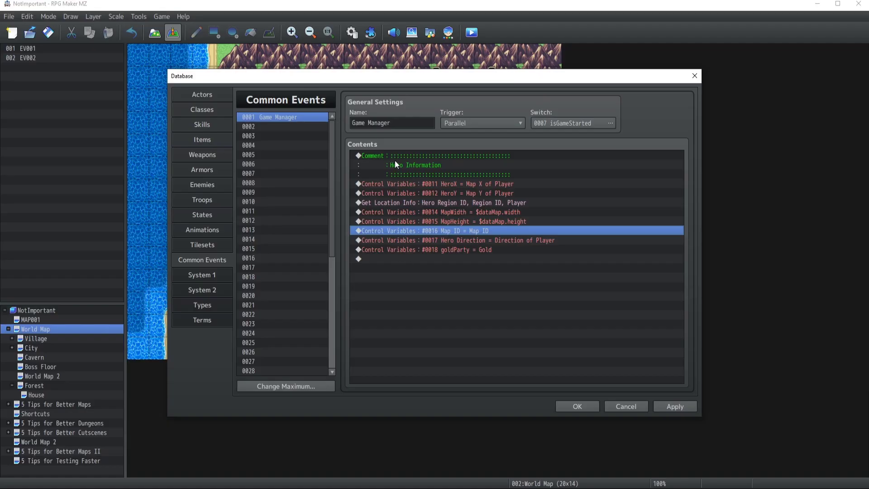
left_click(395, 162)
left_click(396, 259)
key("ctrl+v")
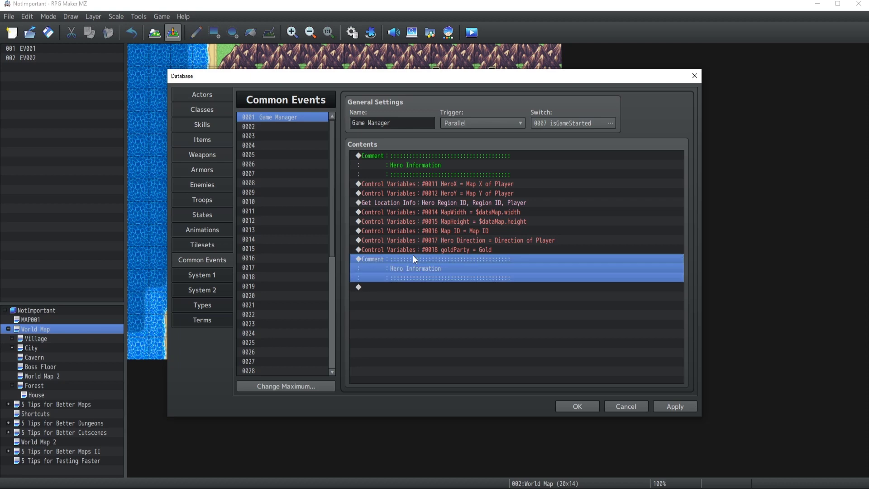
double_click(412, 256)
key("shift+Right")
key("shift+Right")
key("shift+Right")
key("shift+Right")
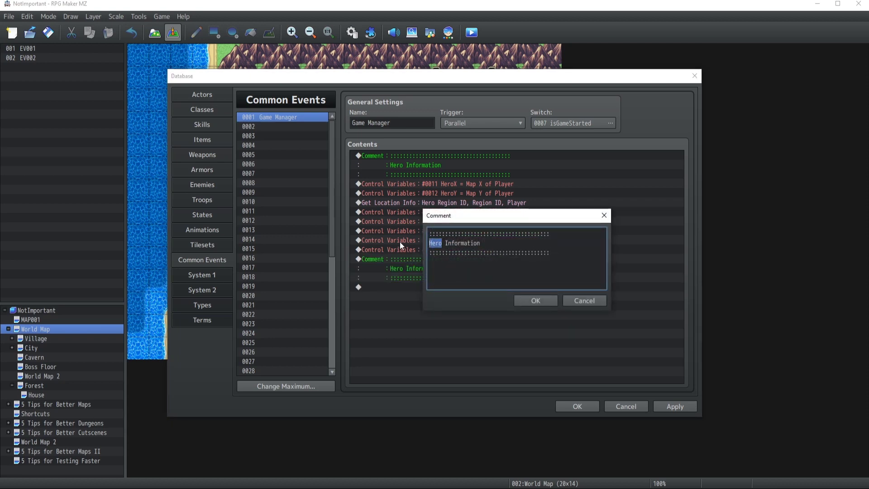
type("Map")
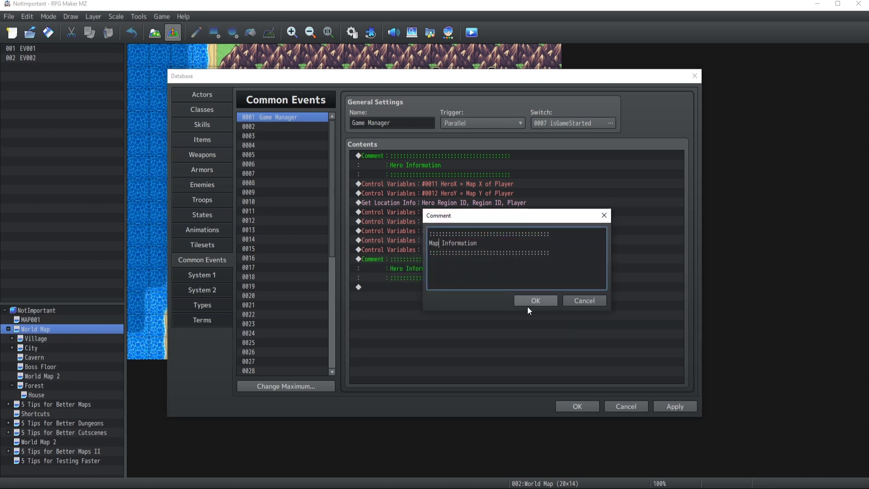
left_click(529, 301)
Select the MapWidth, MapHeight and Map ID variable commands (#0014–#0016)
left_click(435, 212)
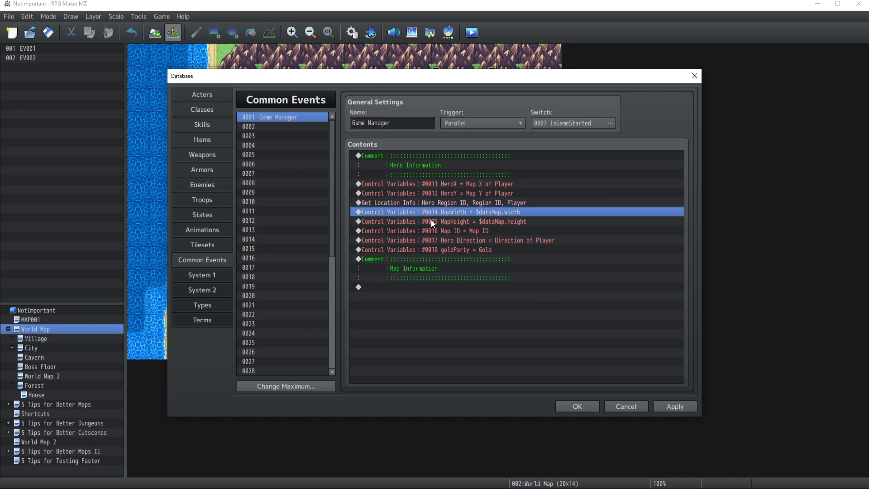
left_click_drag(431, 213, 431, 219)
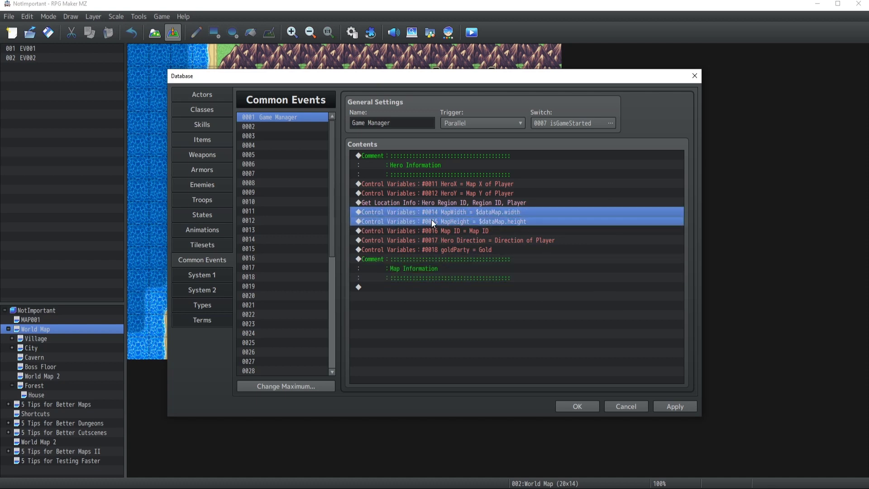
left_click(434, 231, "shift")
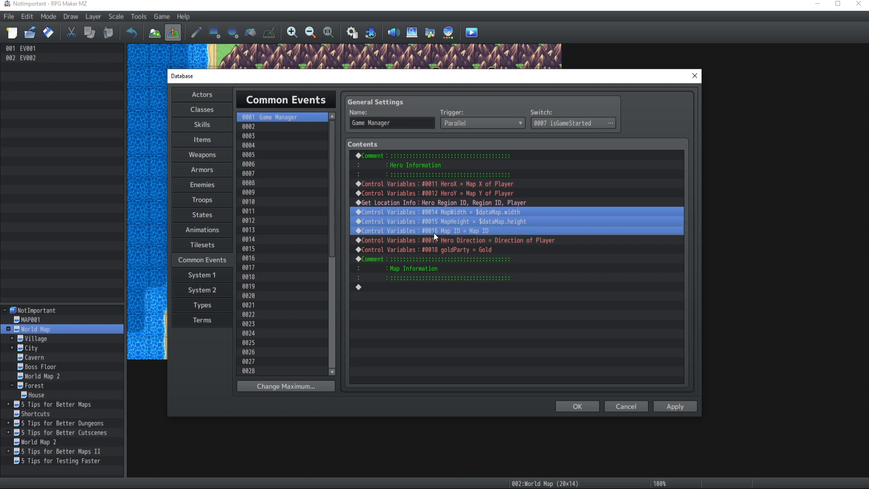
Move the MapWidth, MapHeight and Map ID commands below the Map Information header
key("ctrl+x")
left_click(413, 257)
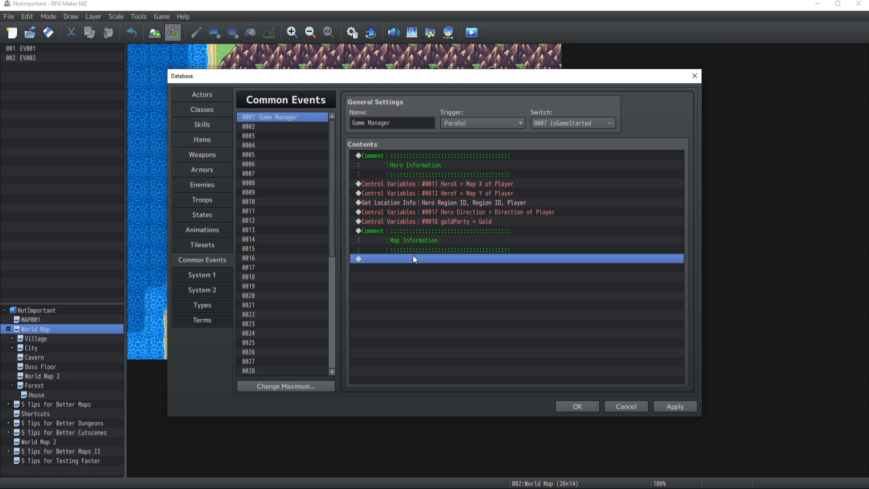
key("ctrl+v")
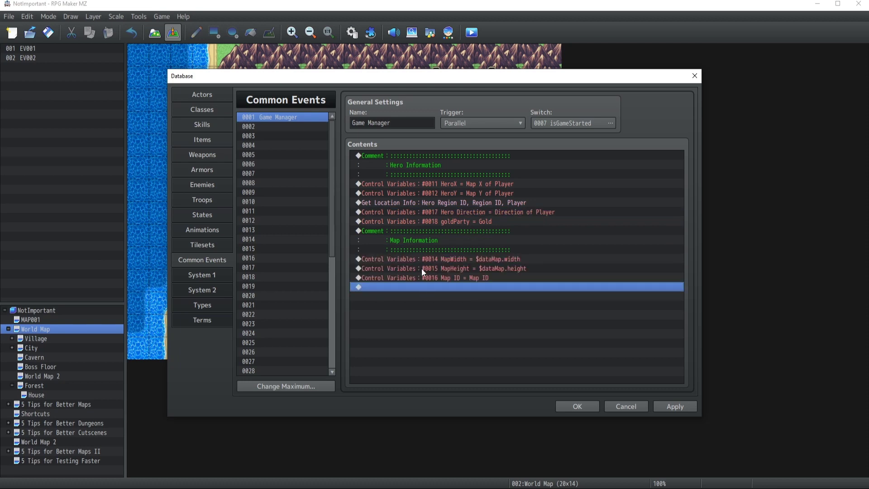
Paste a copy of the Map Information header at the end and rename it 'Misc Information'
left_click(425, 223)
left_click(406, 159)
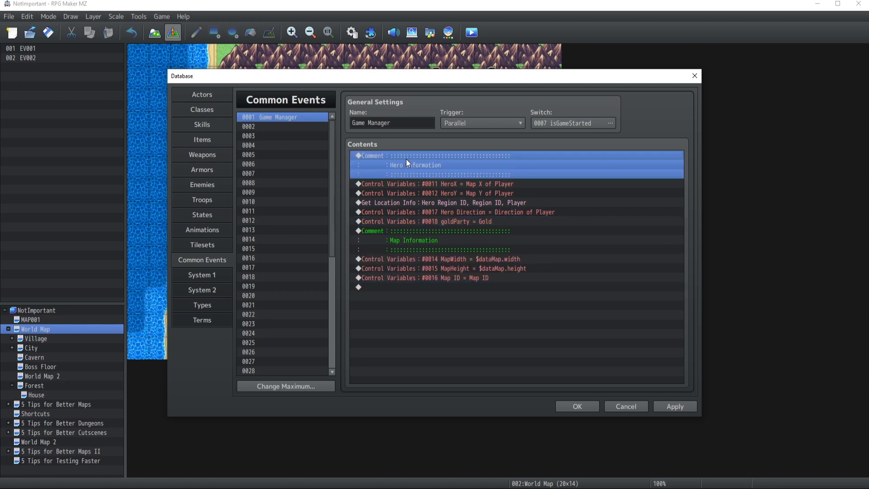
left_click(417, 233)
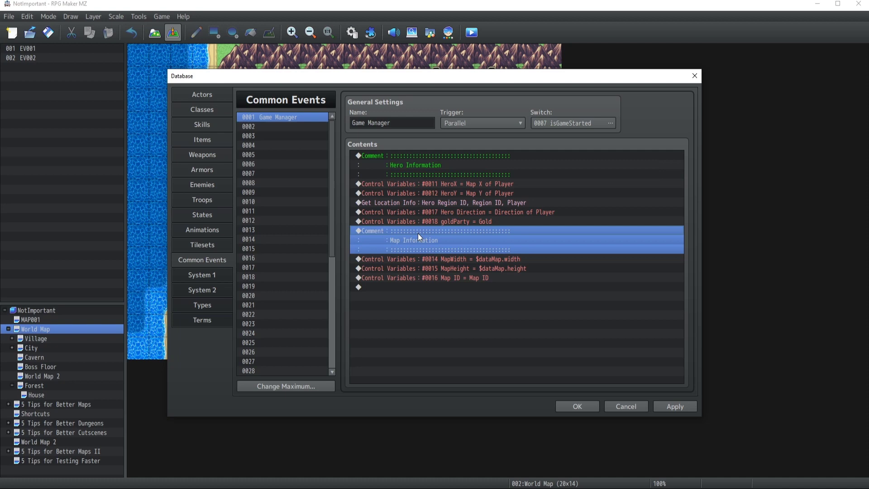
left_click(398, 287)
key("ctrl+v")
double_click(406, 287)
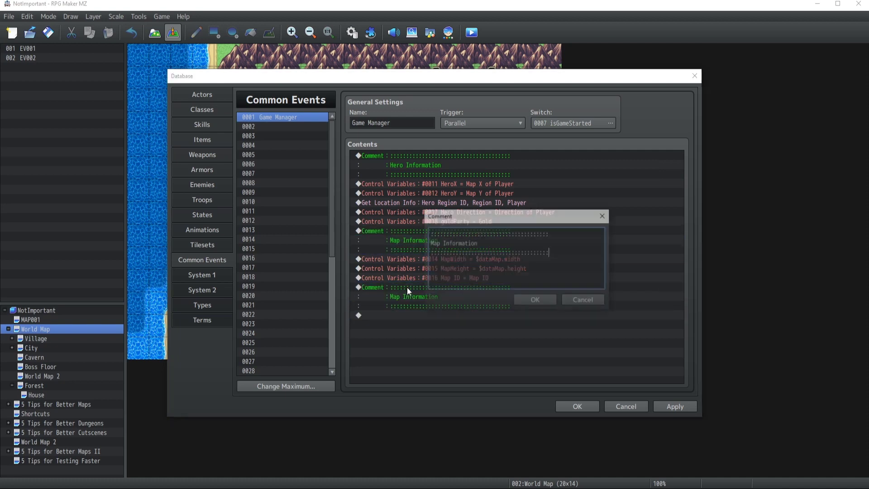
key("BackSpace")
key("BackSpace")
key("BackSpace")
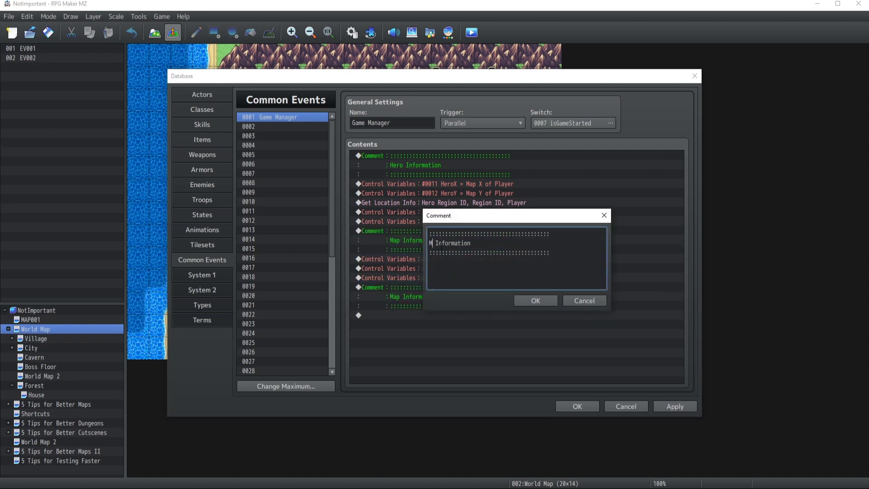
type("Misc")
left_click(528, 301)
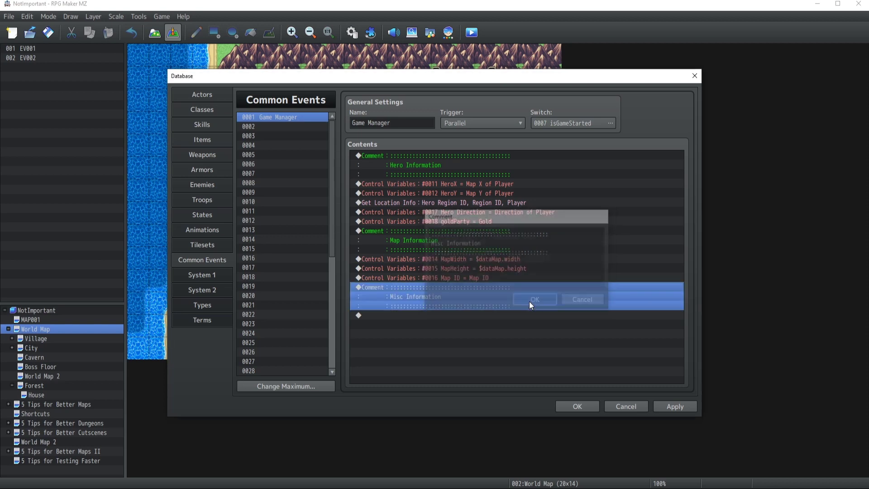
Move the goldParty command below the Misc Information header
left_click(445, 221)
key("Delete")
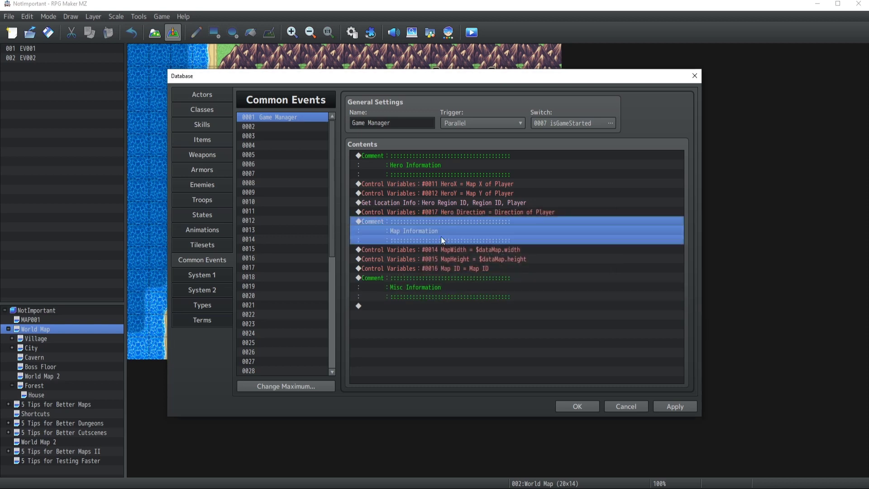
left_click(412, 304)
key("ctrl+v")
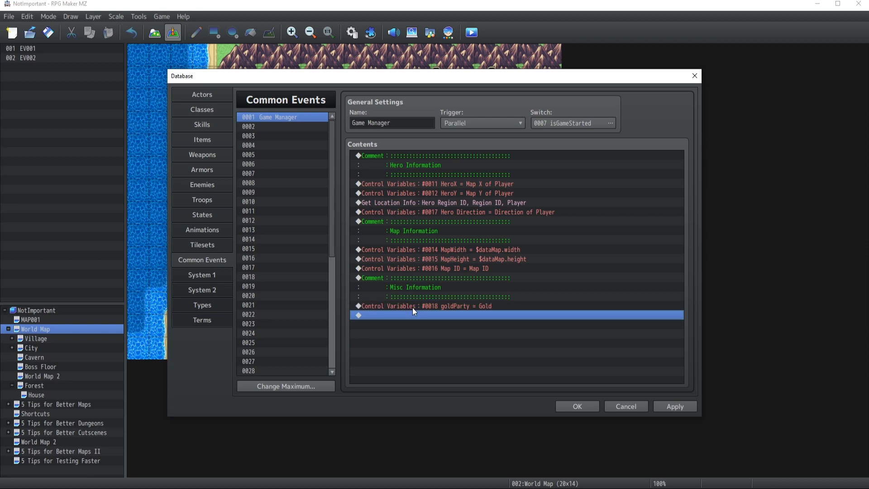
left_click(483, 307)
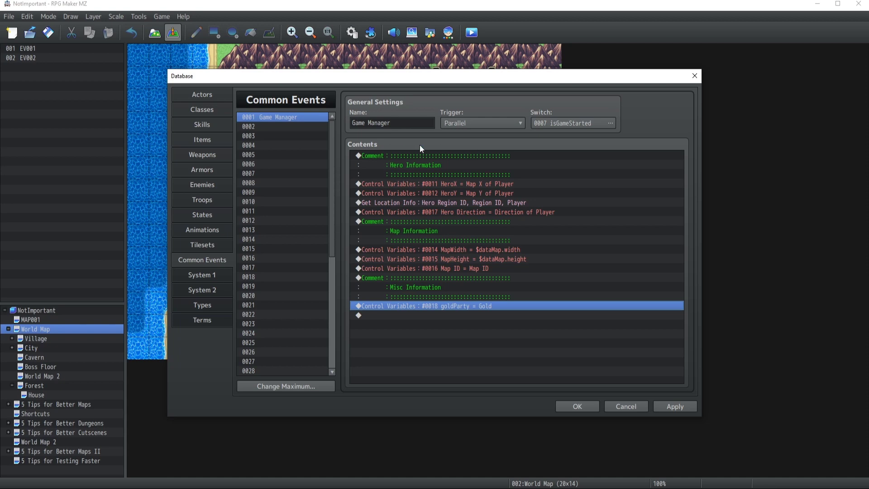
Inspect the Hero Information comment and the command list without making changes
left_click(391, 151)
double_click(365, 160)
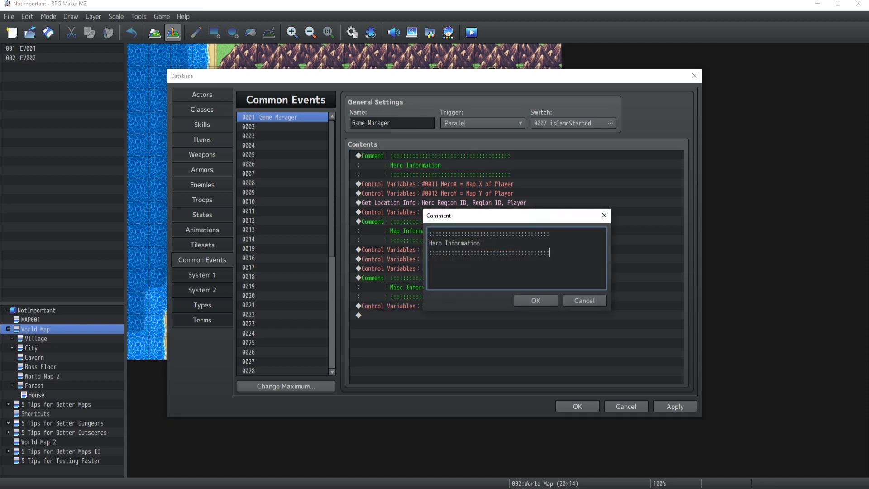
left_click_drag(443, 243, 403, 244)
left_click(578, 300)
left_click(403, 221)
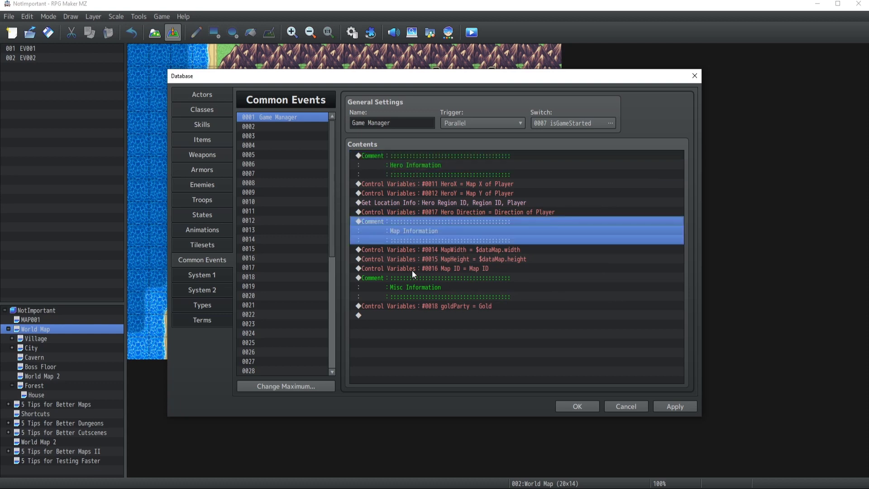
left_click(414, 277)
left_click(414, 306)
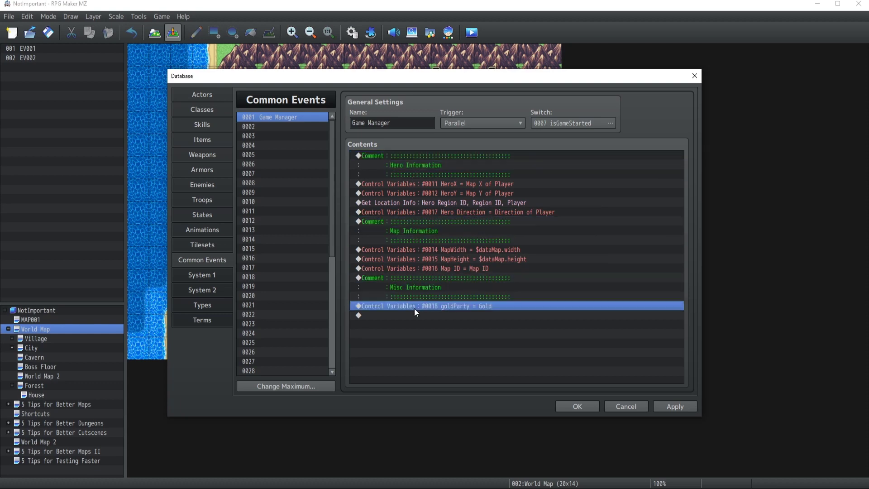
key("Insert")
left_click(600, 406)
Review the Hero, Map and Misc Information blocks, then apply the changes to Game Manager
left_click(400, 315)
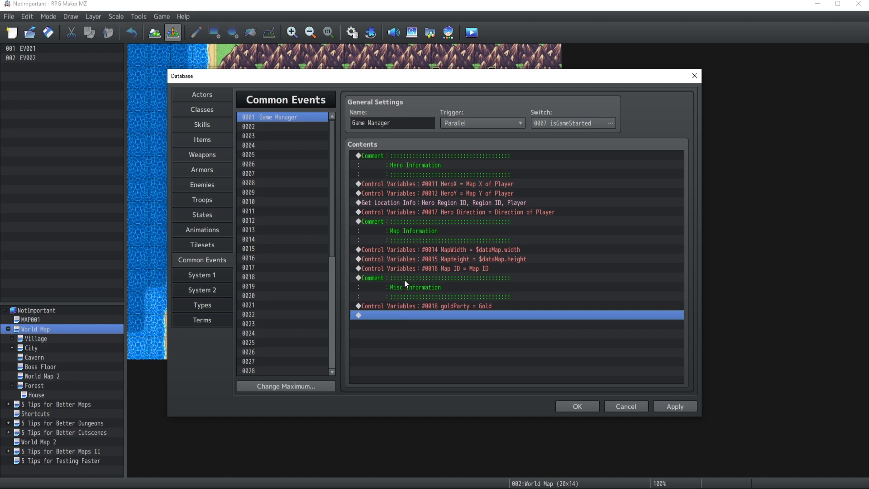
left_click(404, 279)
left_click(409, 229)
left_click(403, 279)
left_click(401, 313)
left_click(406, 279)
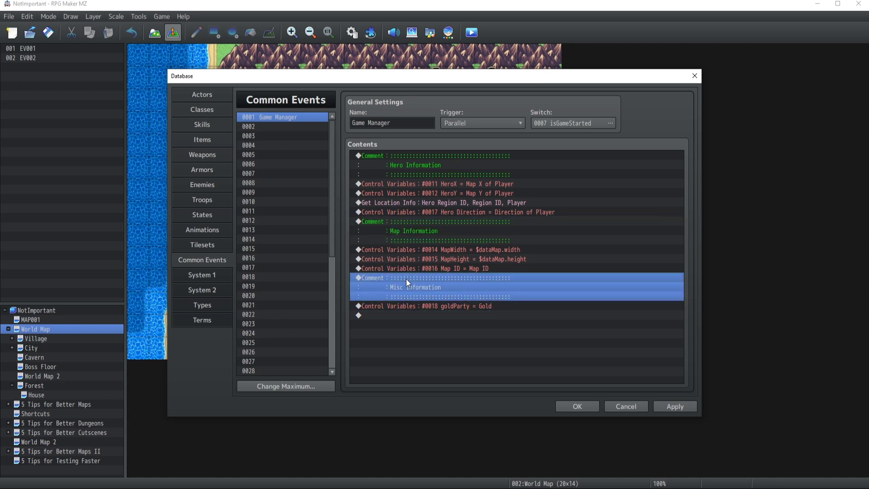
left_click(398, 221)
left_click(395, 161)
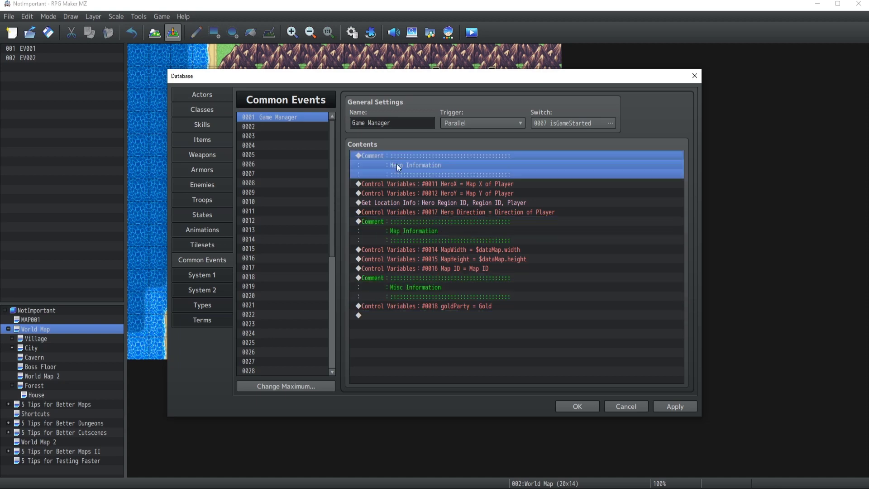
left_click(416, 230)
left_click(398, 282)
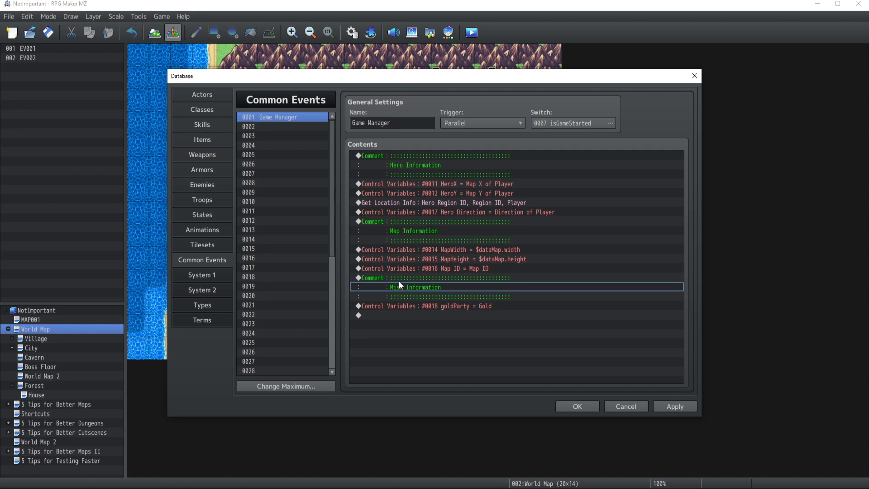
left_click(404, 315)
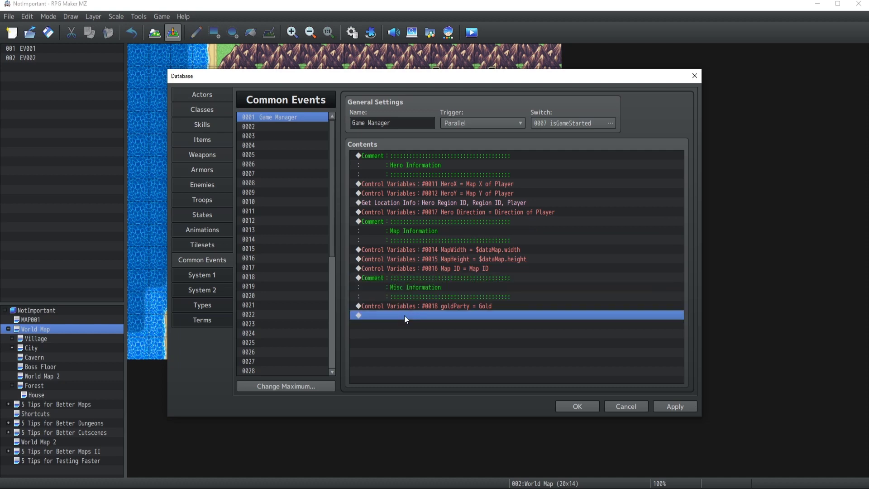
left_click(674, 406)
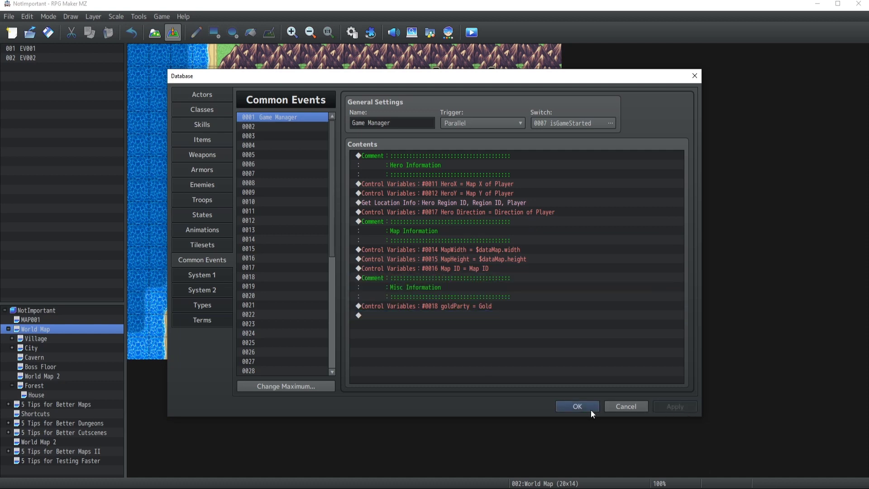
Close the database with OK, reopen it and open the HeroX Control Variables command
left_click(577, 406)
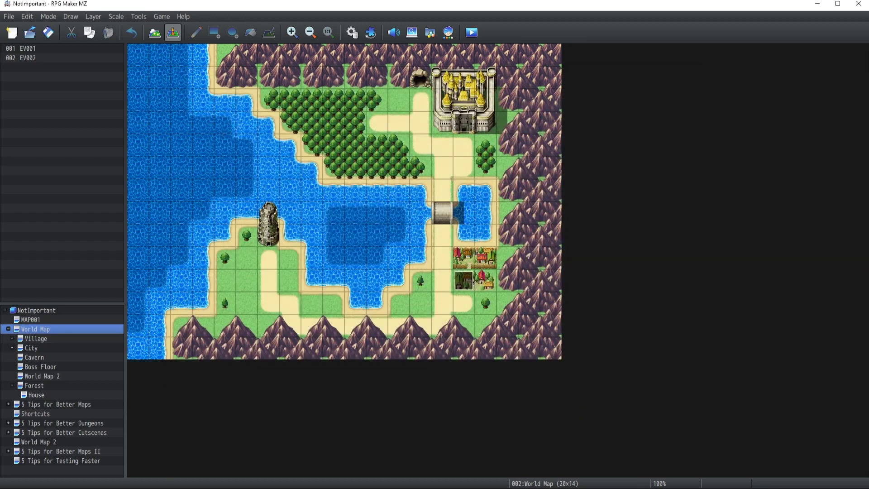
left_click(50, 37)
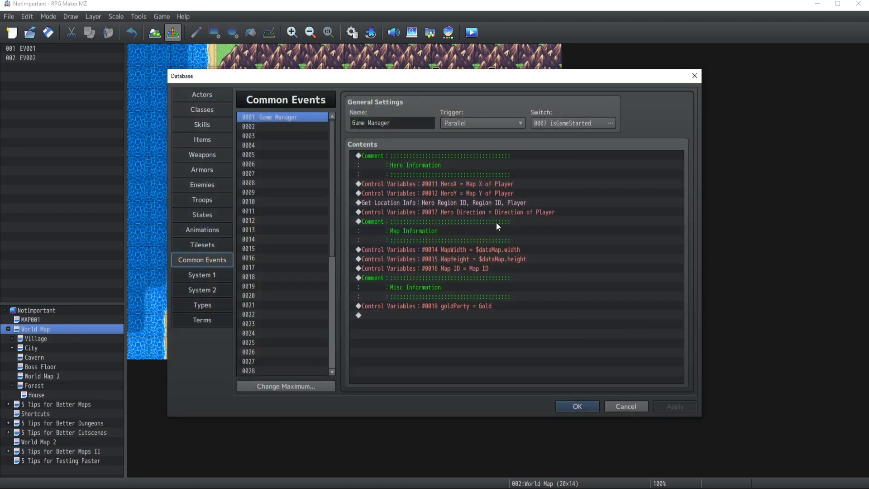
left_click_drag(407, 182, 433, 212)
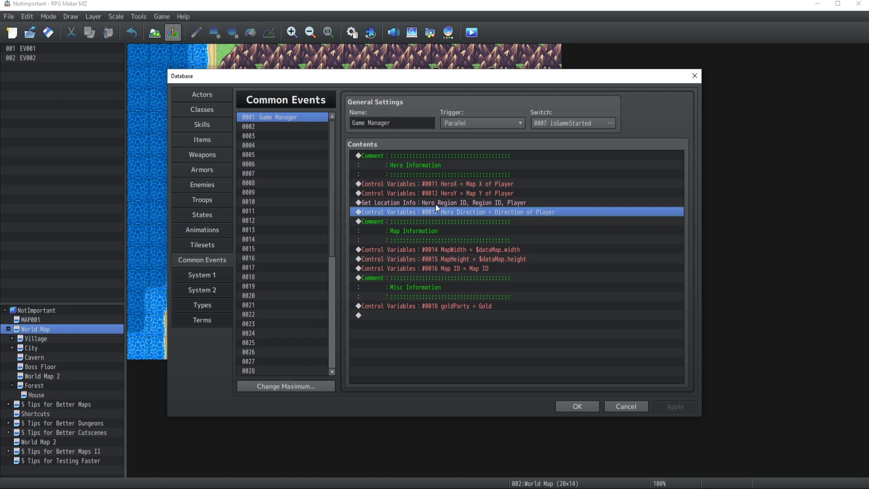
left_click_drag(435, 204, 436, 186)
double_click(437, 184)
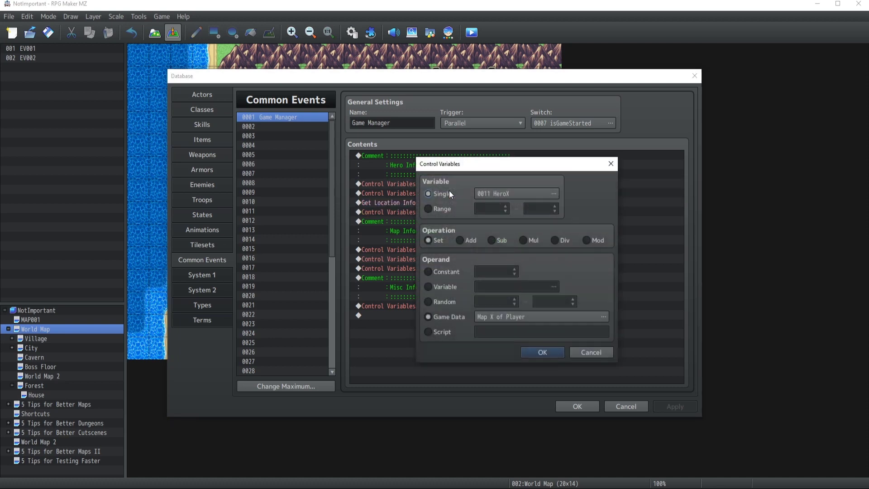
Browse variables 0011–0018 in the Variable Selector, then cancel both dialogs unchanged
left_click(533, 193)
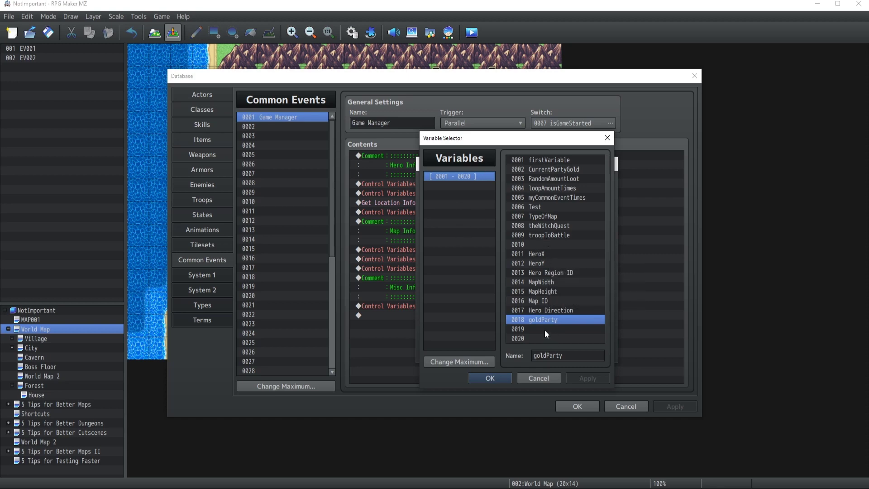
left_click(546, 253)
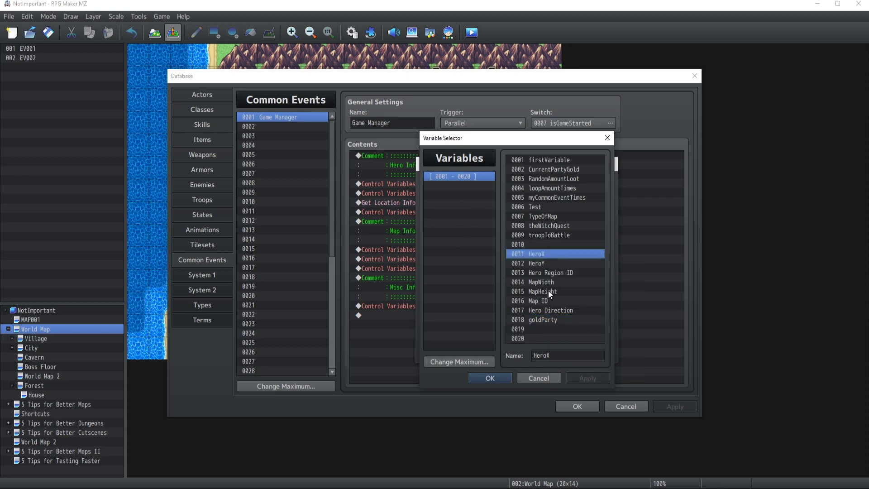
left_click(552, 321)
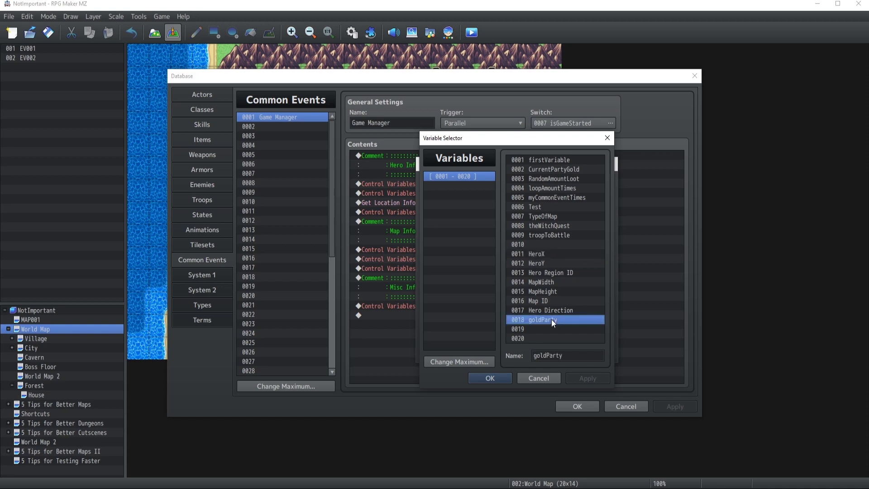
left_click(541, 254)
left_click(542, 264)
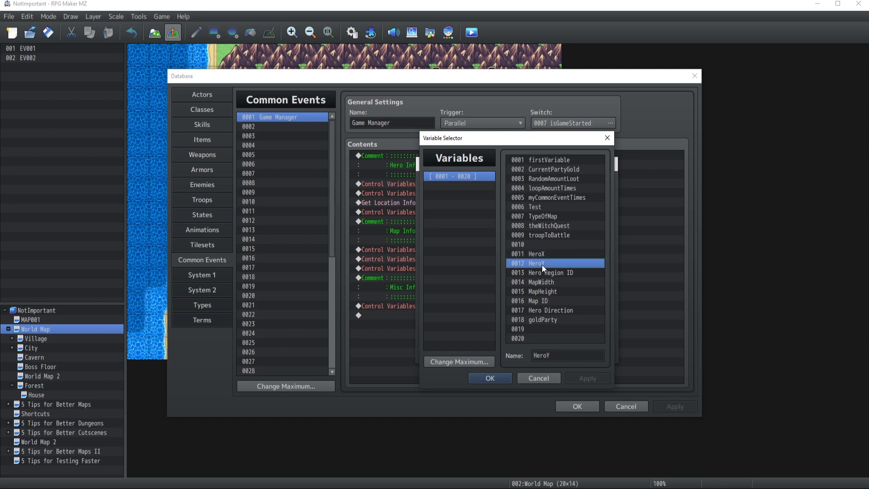
left_click(545, 273)
left_click(538, 253)
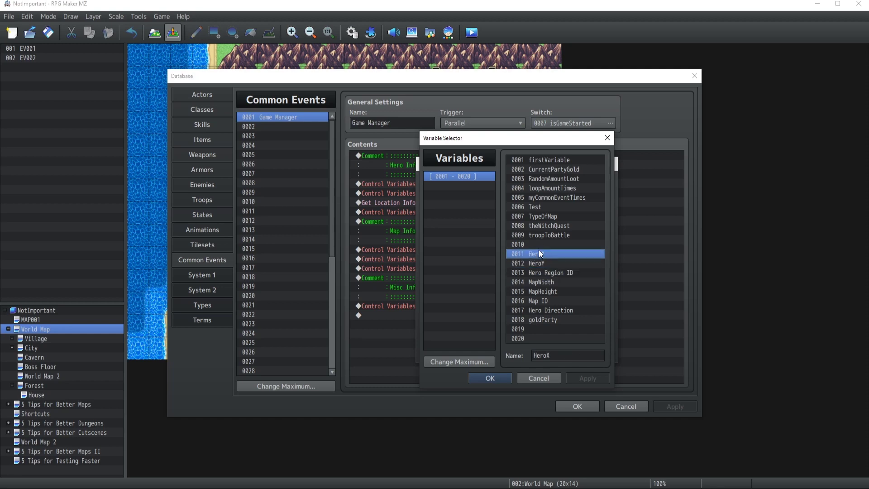
left_click(541, 264)
left_click(541, 273)
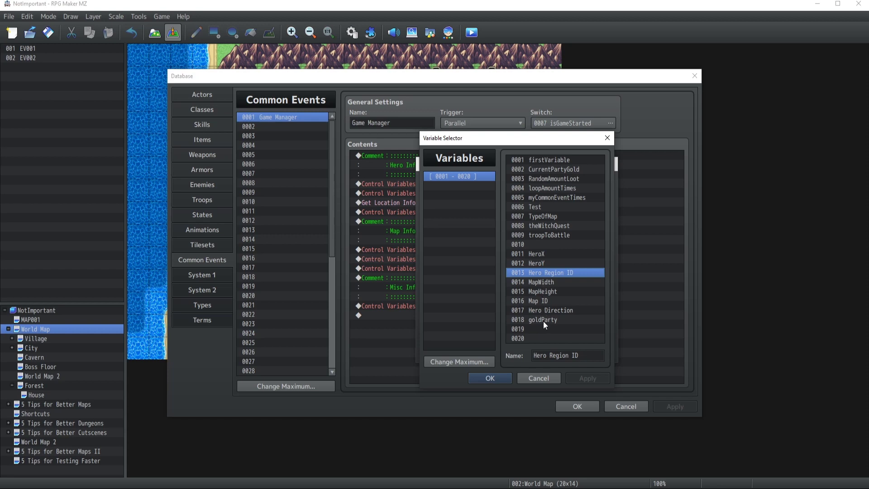
left_click(539, 305)
left_click(541, 378)
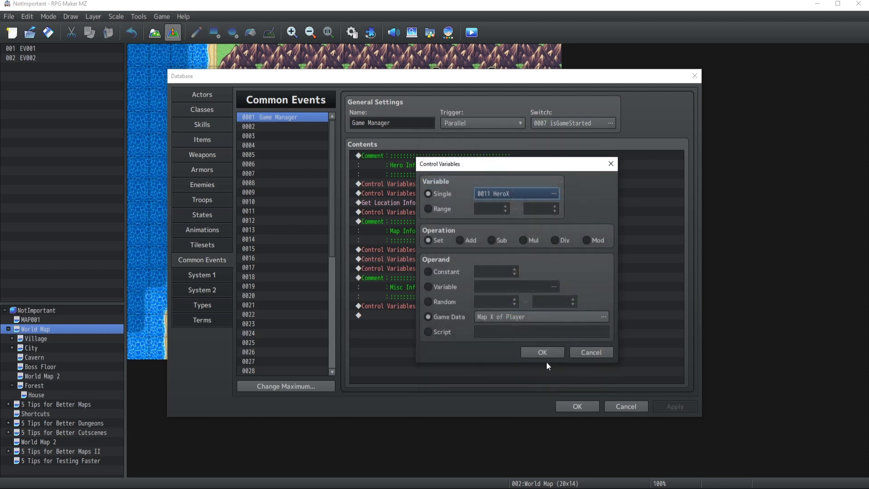
left_click(581, 352)
double_click(433, 212)
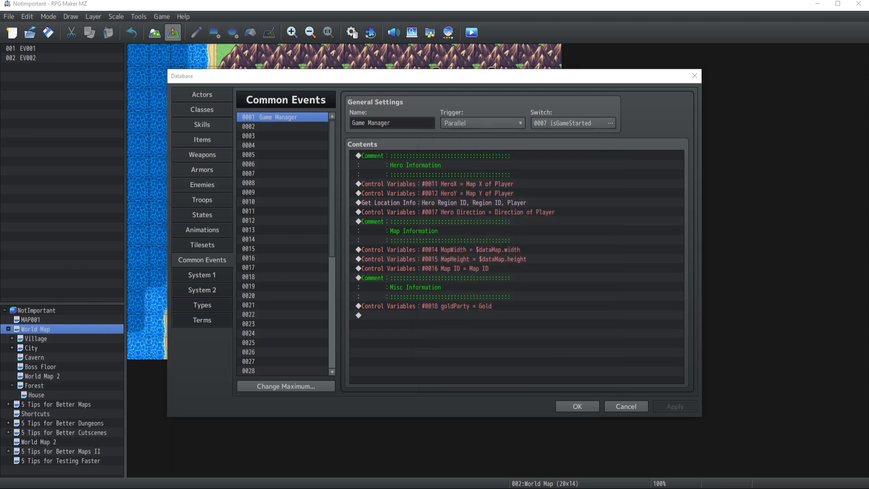